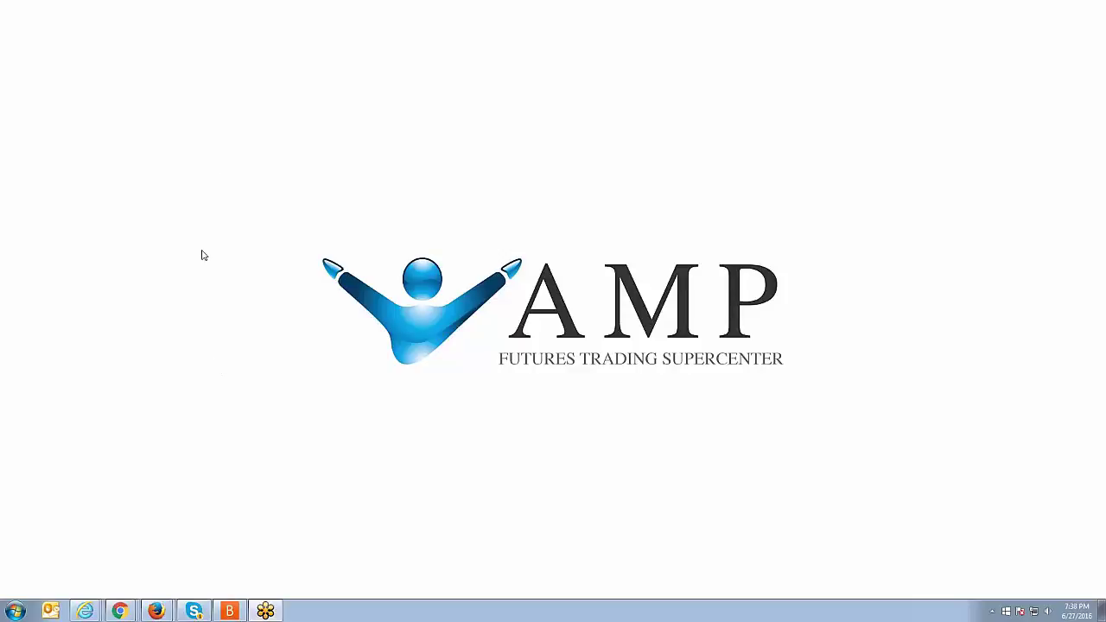
- Bring the CQG M trading window to the front
mouse_move(121, 607)
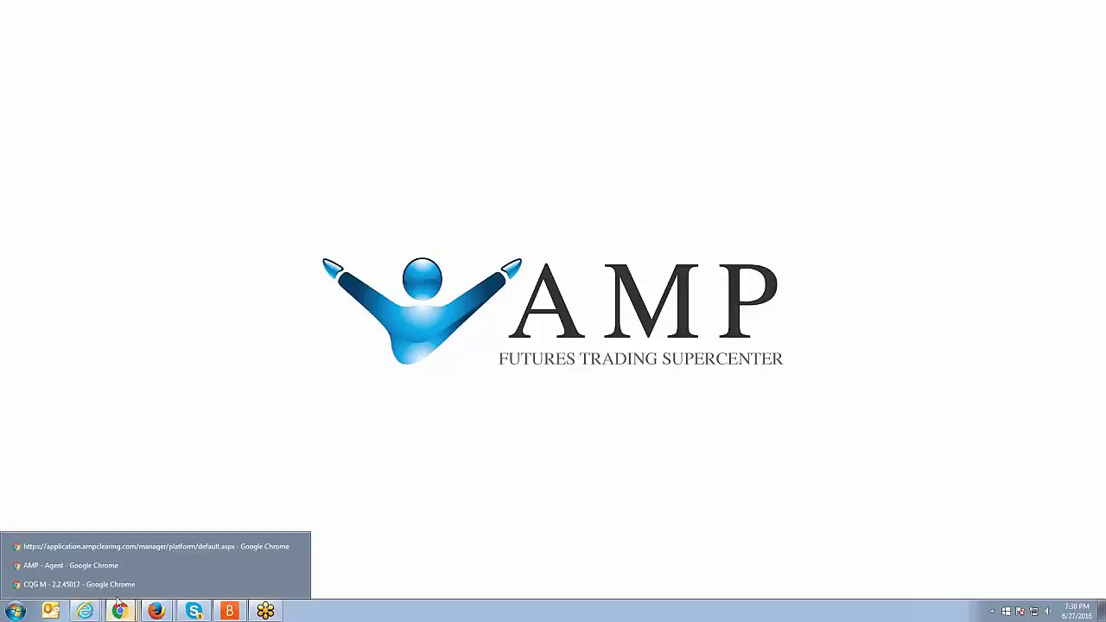
click(114, 587)
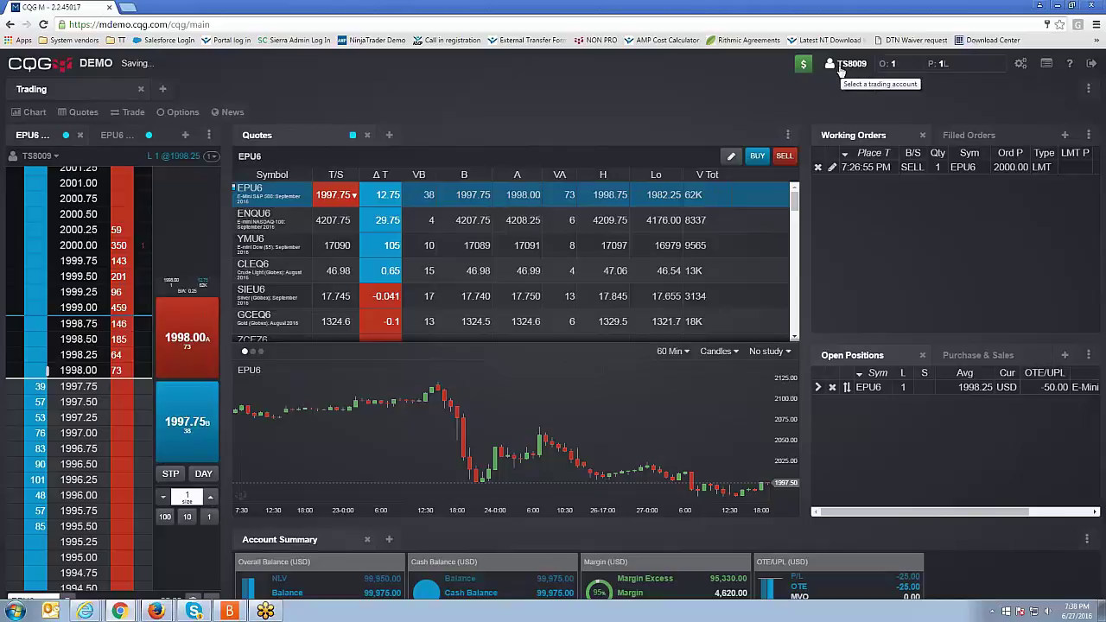
- Open the Choose account list, close it, then reopen and close it again
click(842, 67)
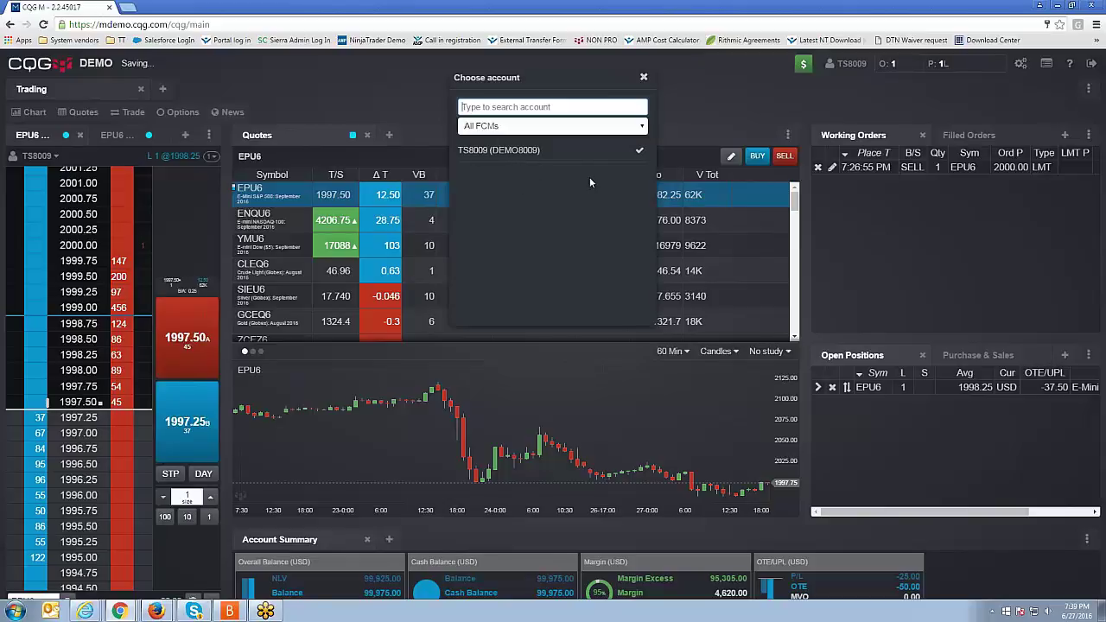
click(643, 78)
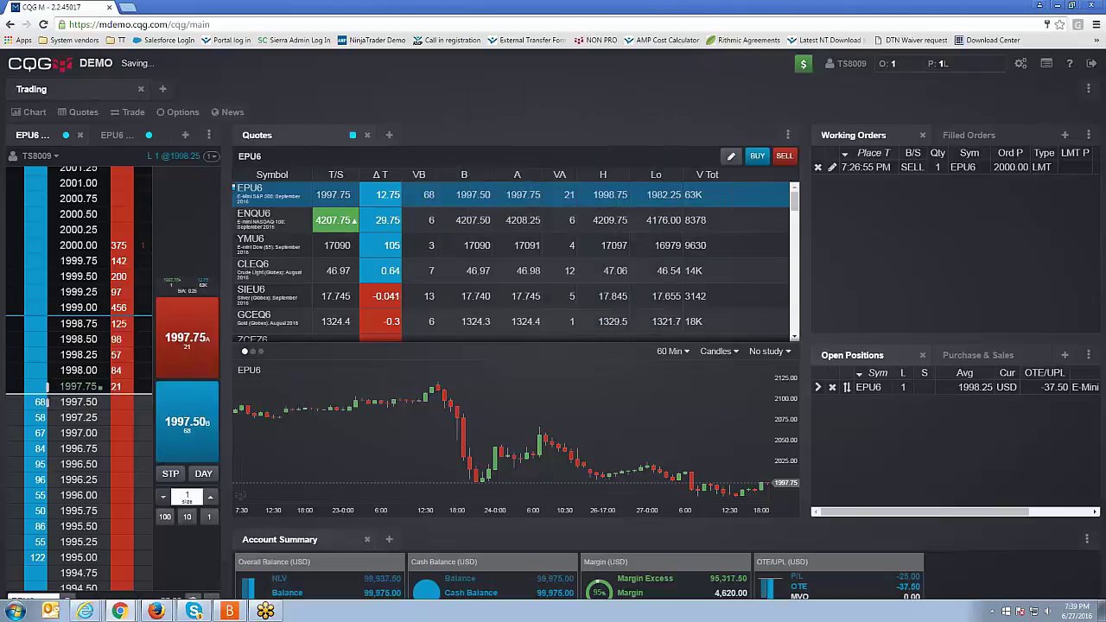
click(841, 64)
click(840, 65)
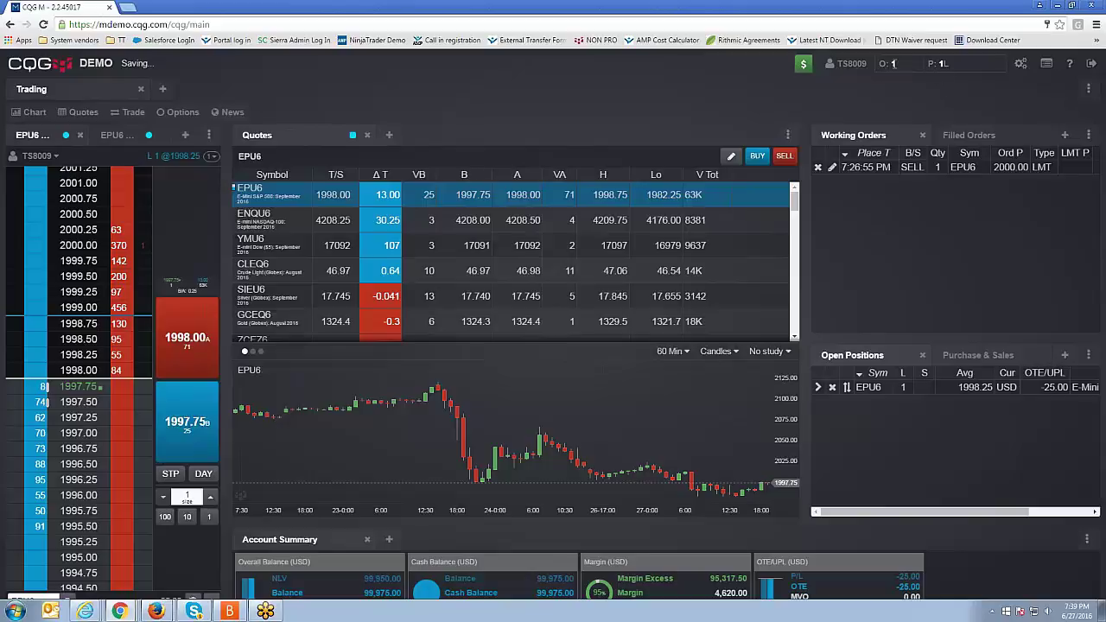
- Cancel the working EPU6 sell order and liquidate the open EPU6 long position
click(817, 167)
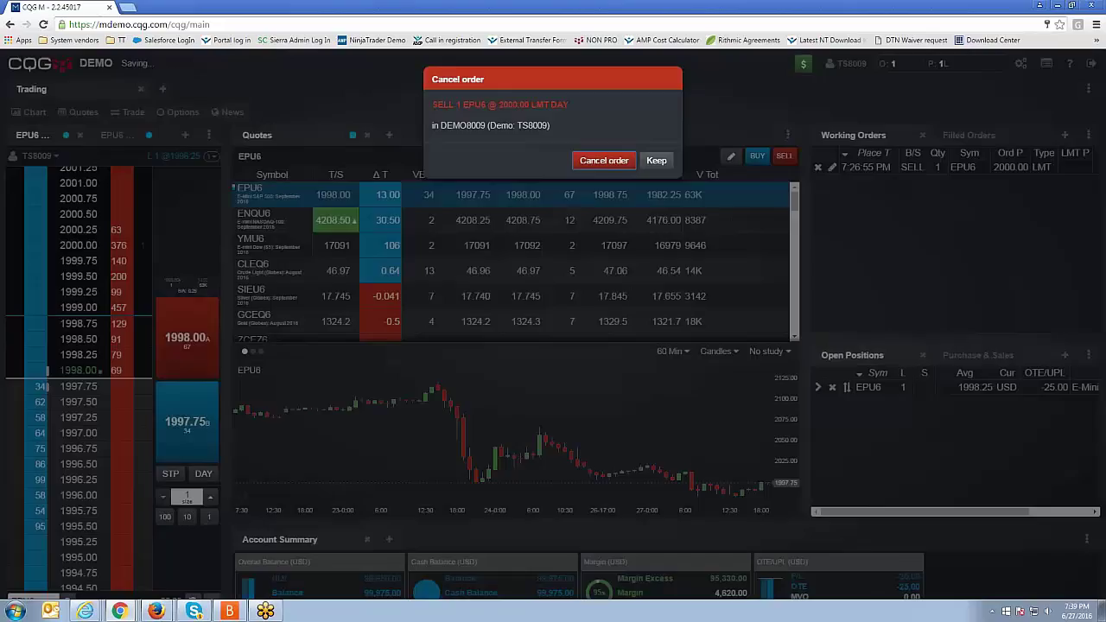
click(603, 162)
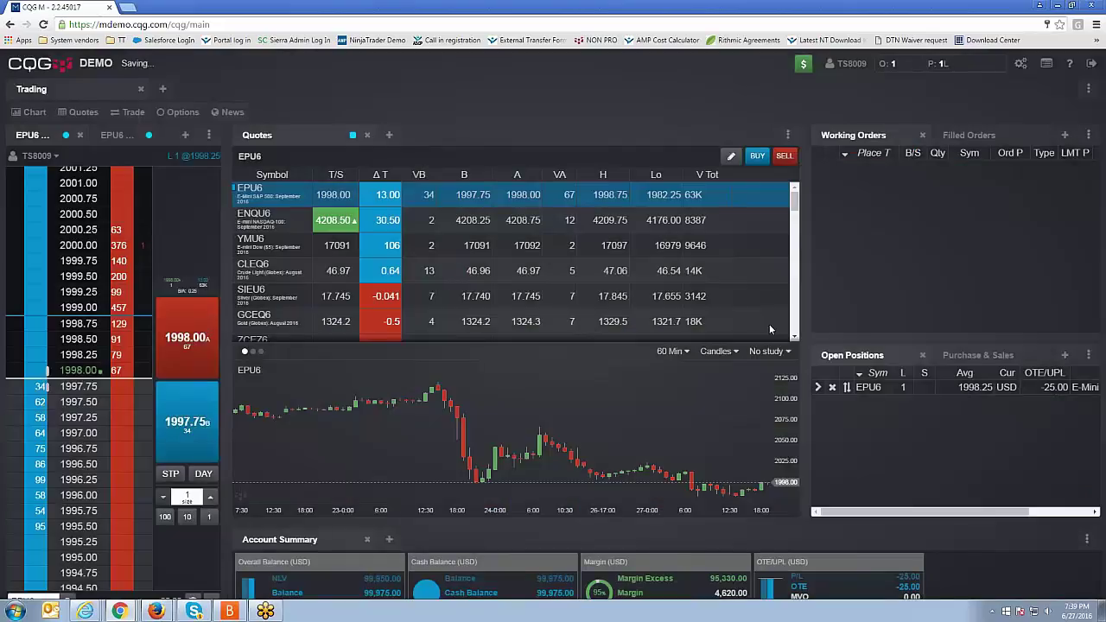
click(832, 387)
click(604, 160)
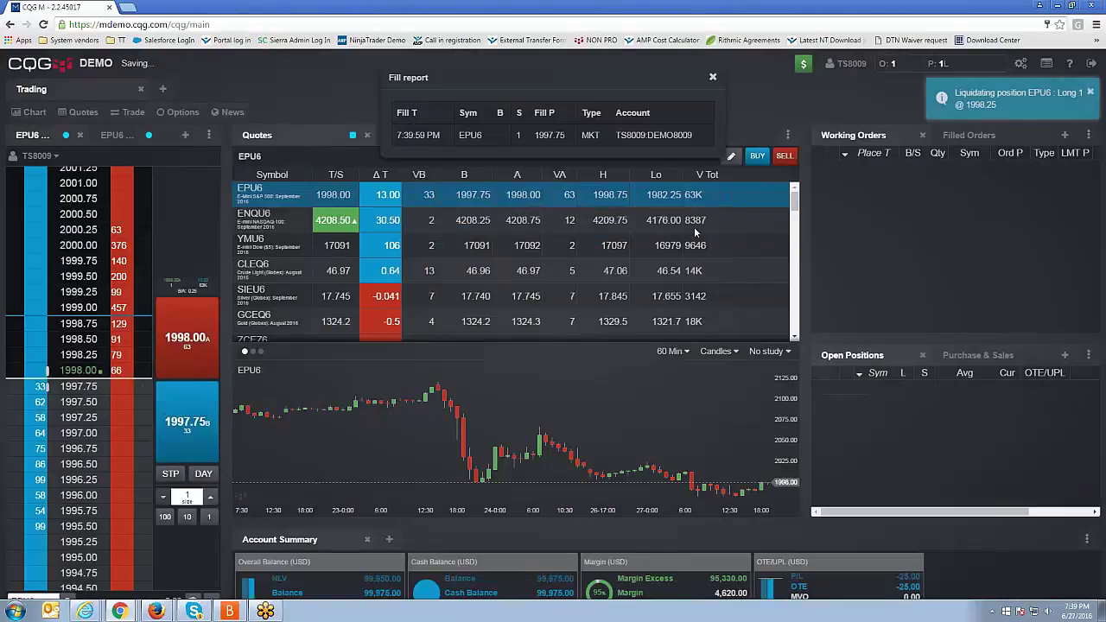
- Dismiss the fill report and reload the CQG M page
click(713, 77)
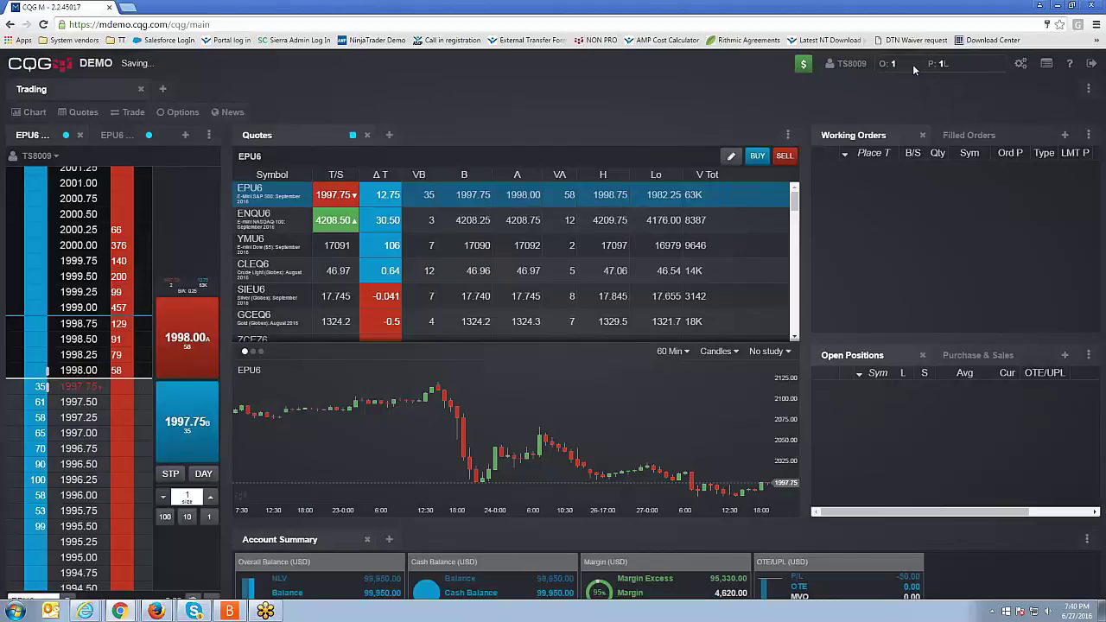
click(43, 25)
click(586, 91)
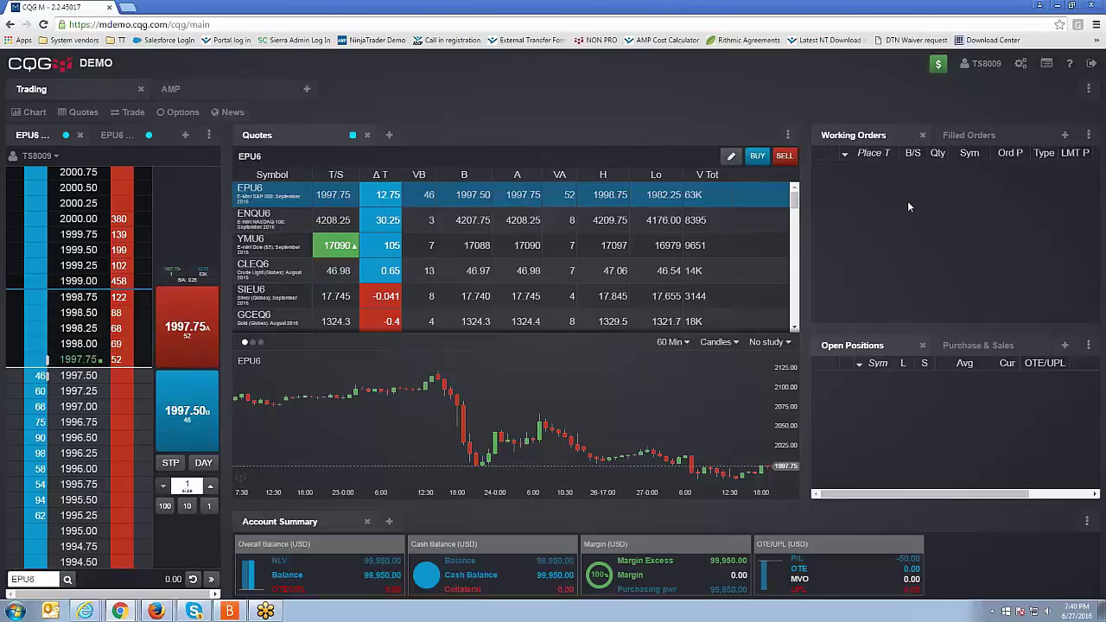
- Place a 1-lot EPU6 buy limit order at 1997.00 from the ladder
mouse_move(186, 329)
click(186, 407)
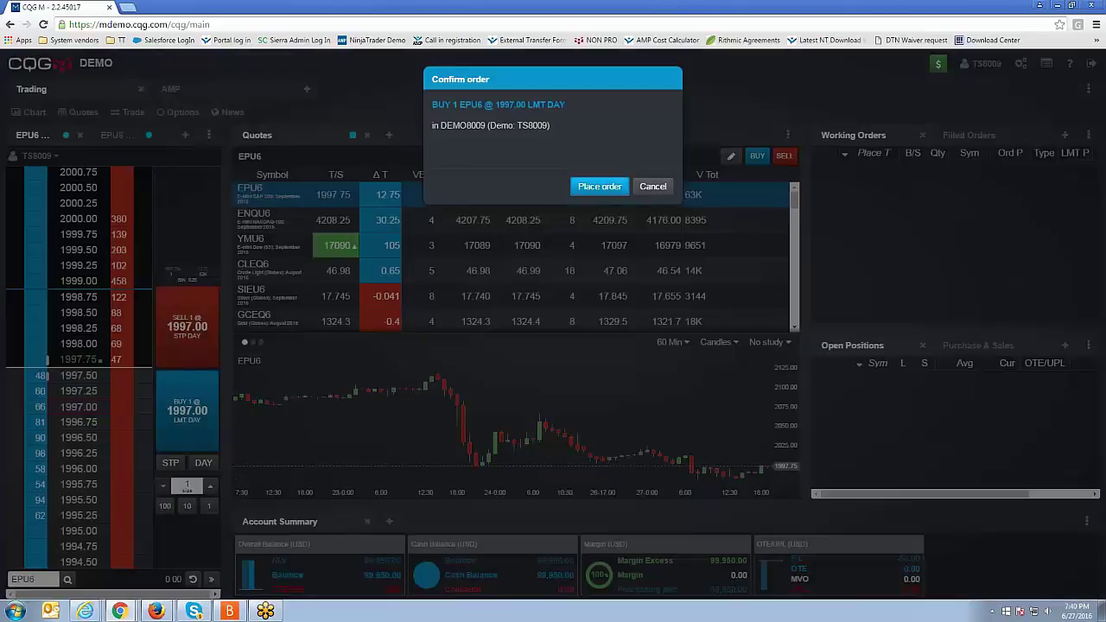
click(585, 188)
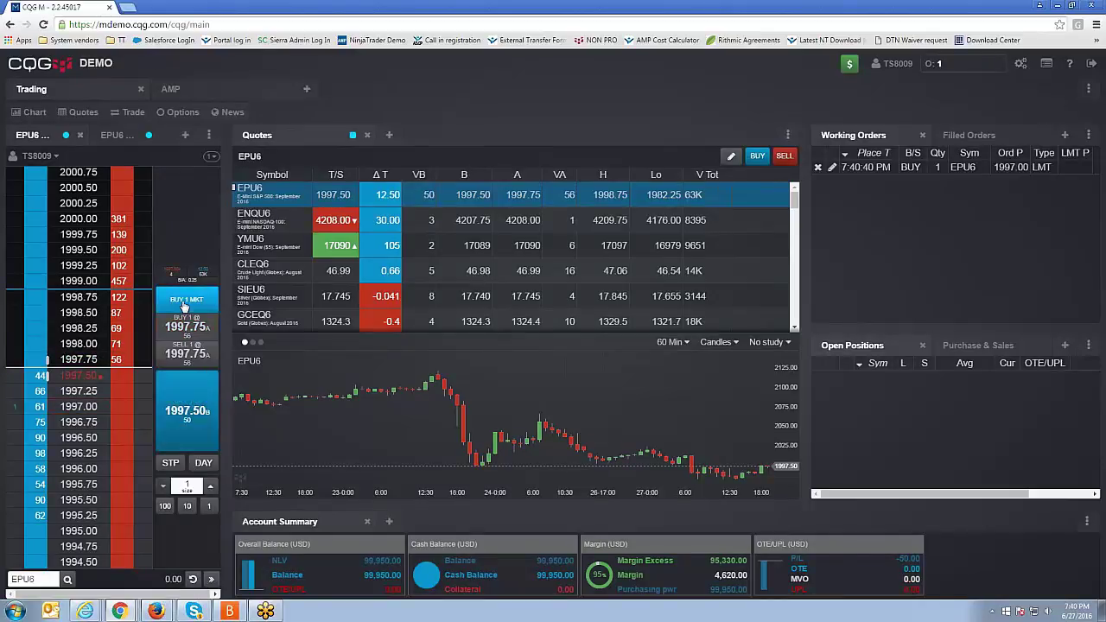
- Buy 1 EPU6 at market and dismiss the fill report
click(184, 306)
click(596, 186)
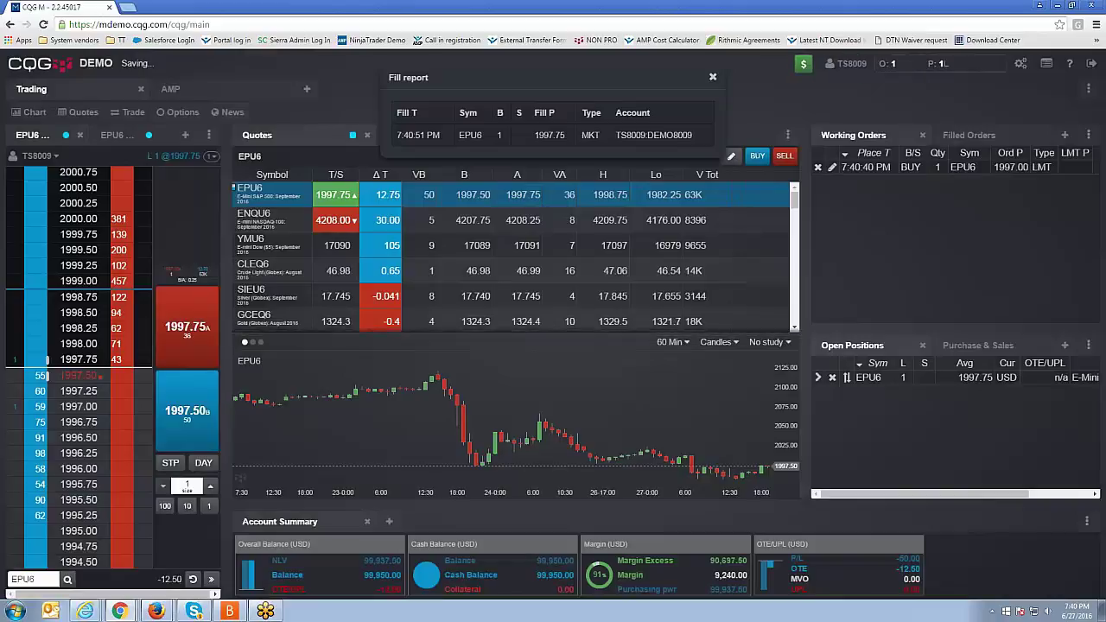
click(712, 77)
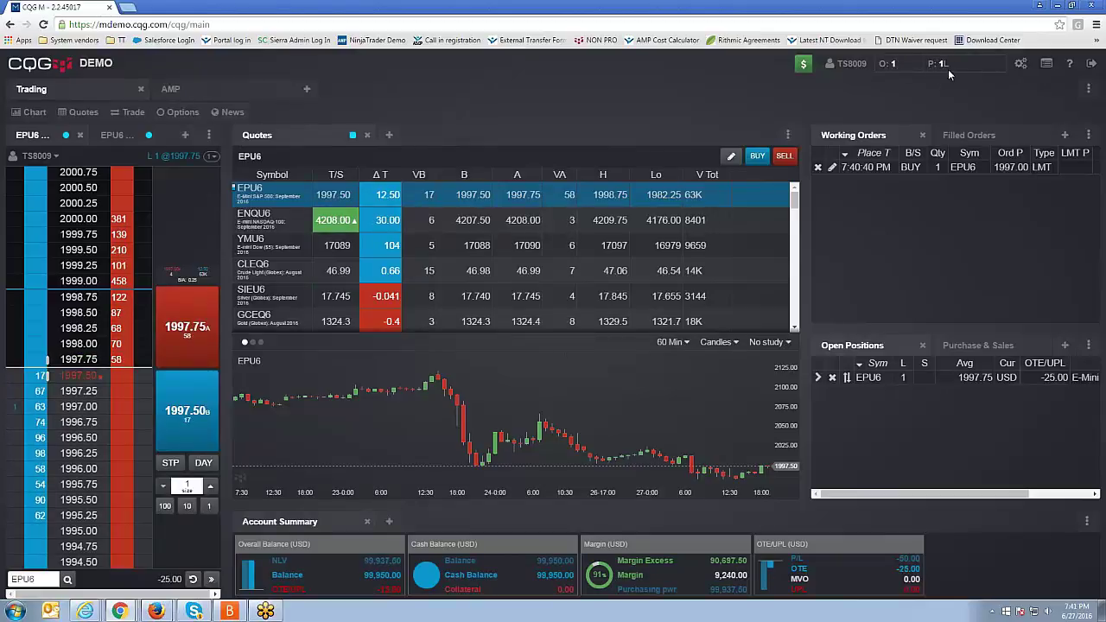
- Open Preferences and the Display name setting, then close it without changing the name
click(1020, 65)
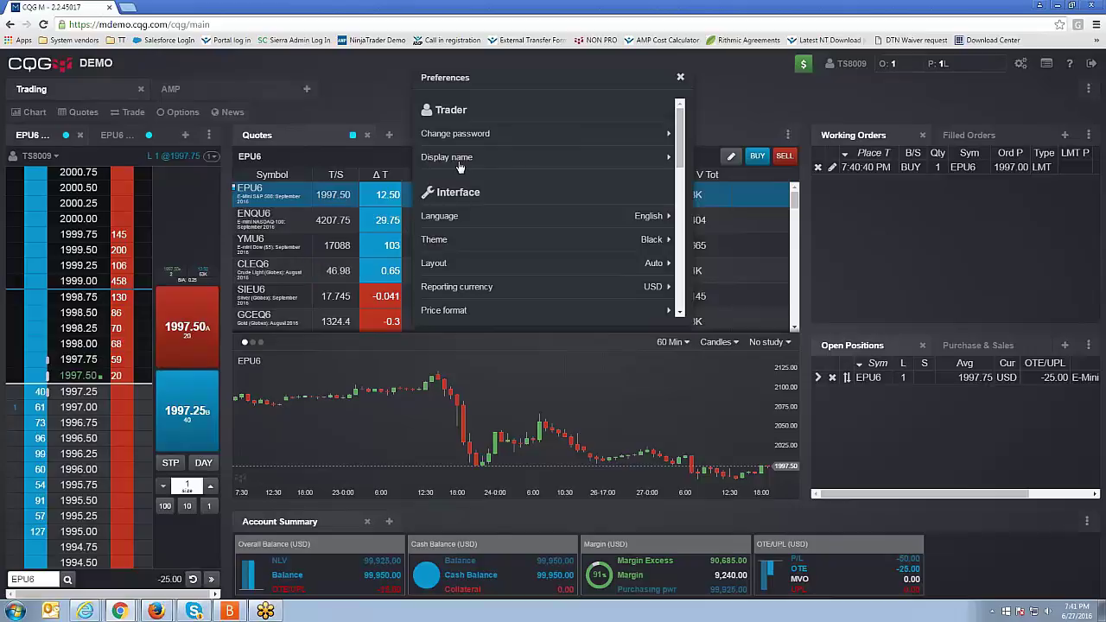
click(553, 156)
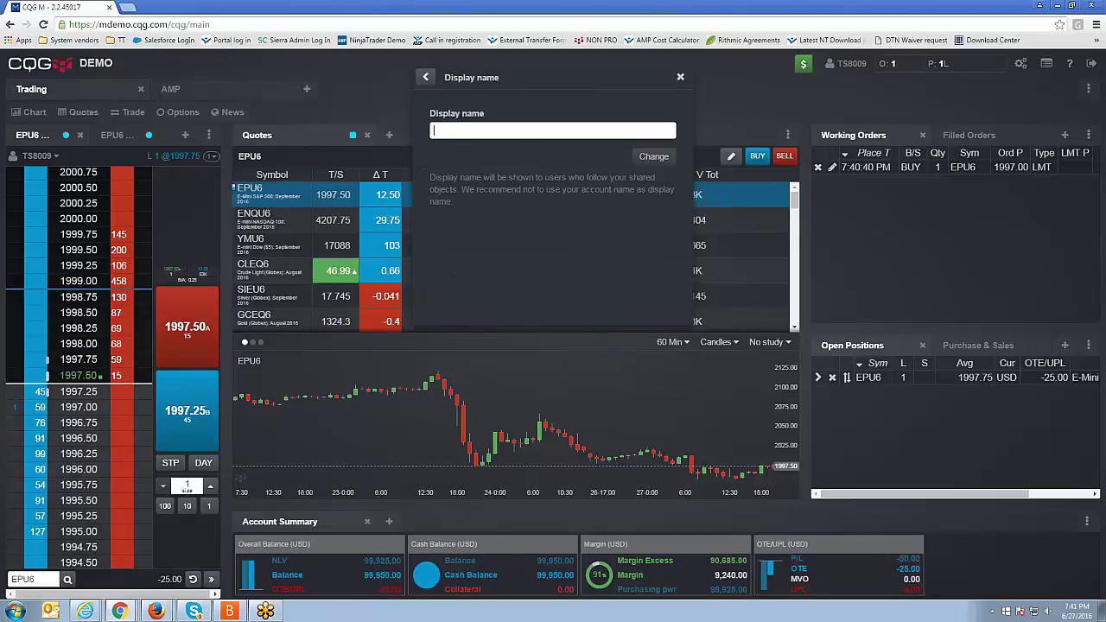
click(451, 131)
click(680, 77)
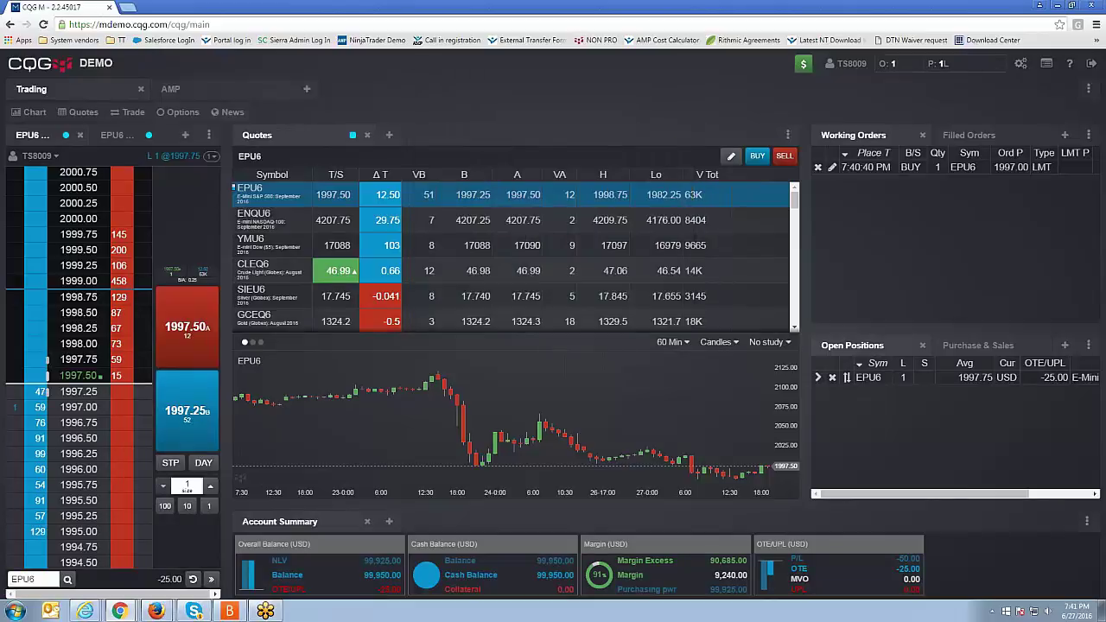
- Reopen Preferences and browse the interface language list, keeping English
click(1020, 64)
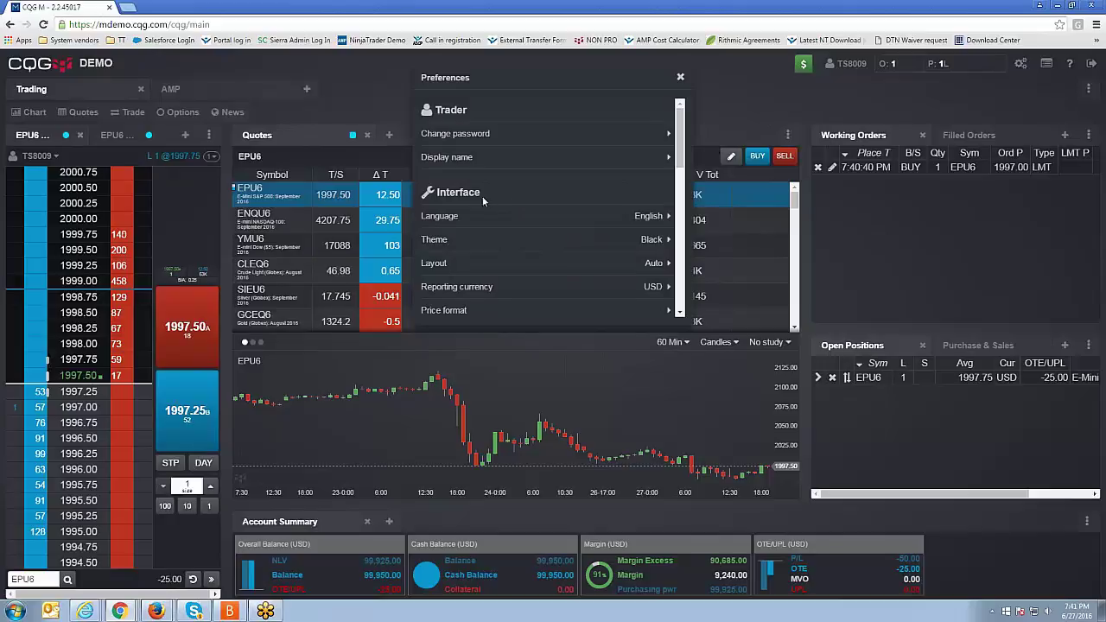
scroll(622, 177, down, 1)
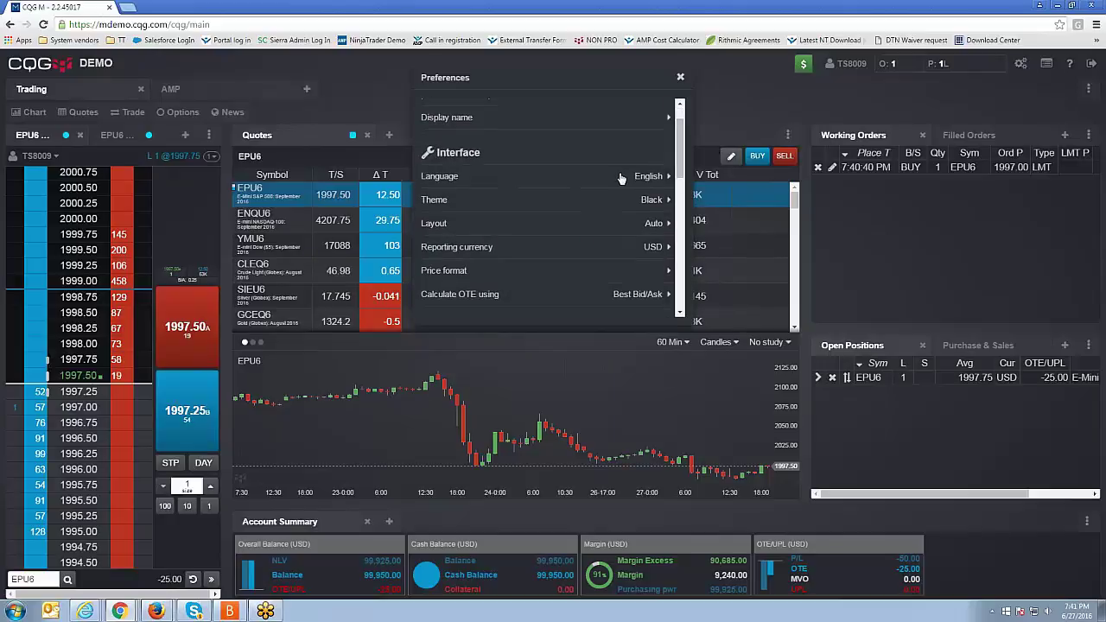
click(621, 177)
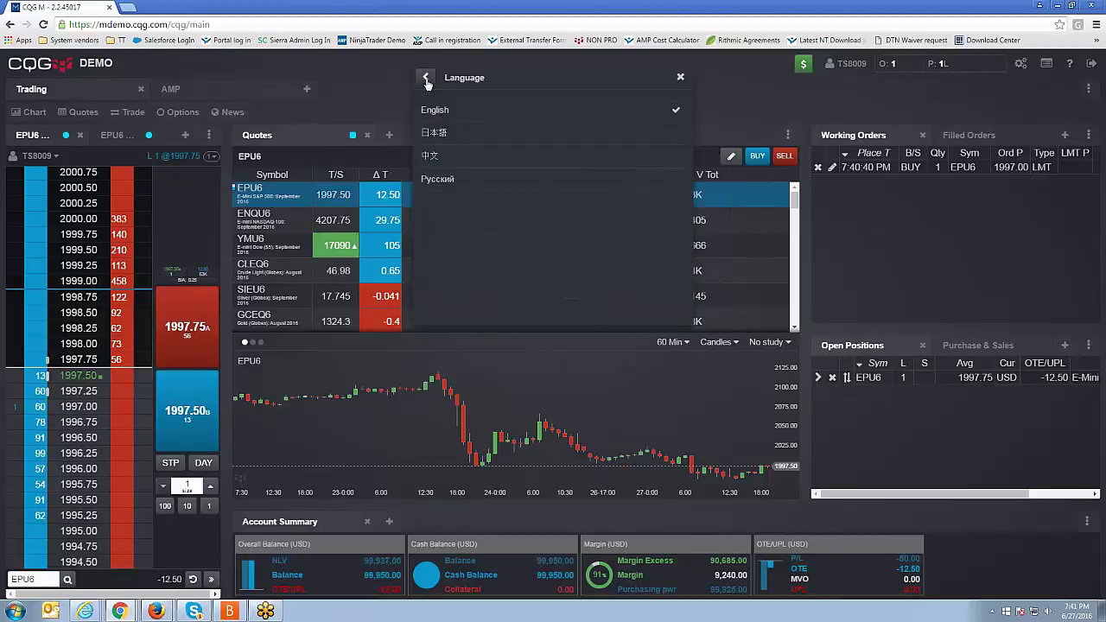
click(426, 80)
- Switch the theme to White briefly, then set it back to Black
click(585, 198)
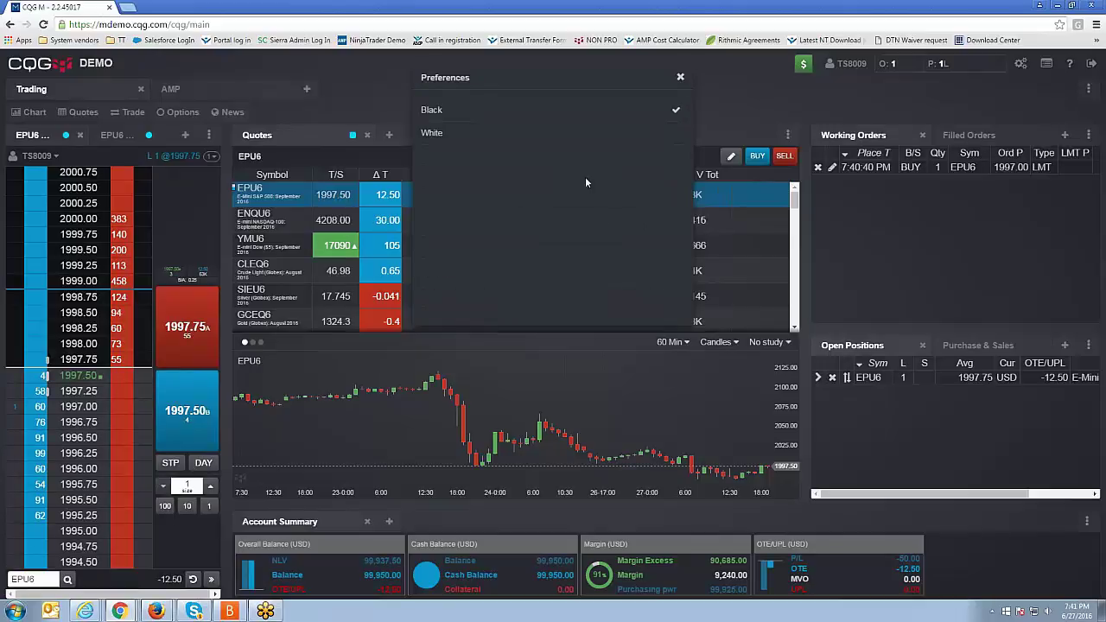
click(472, 138)
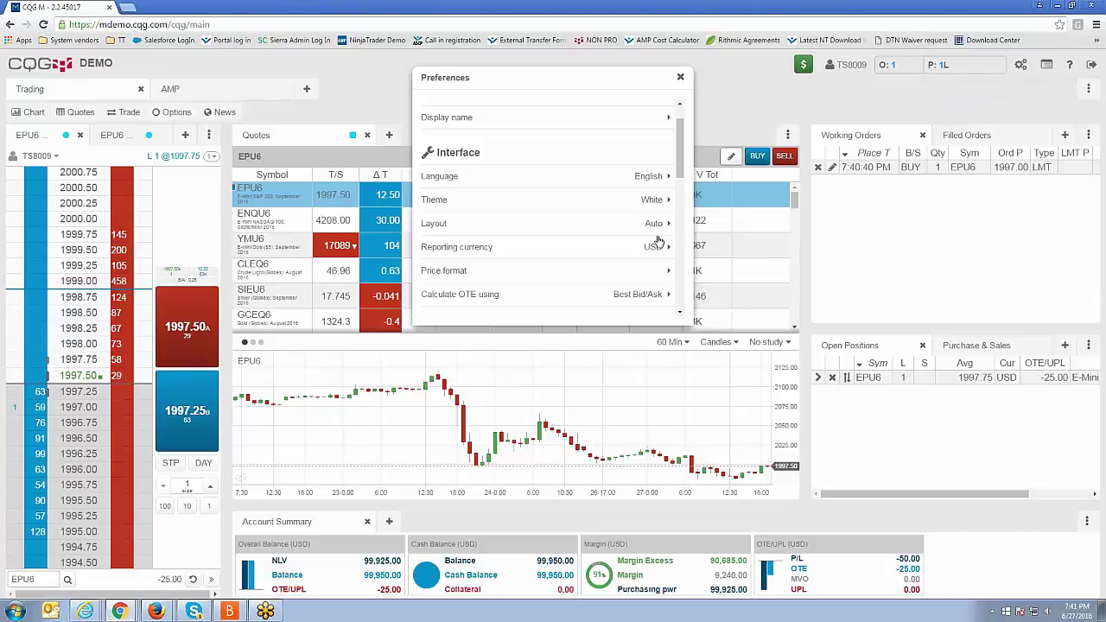
click(560, 201)
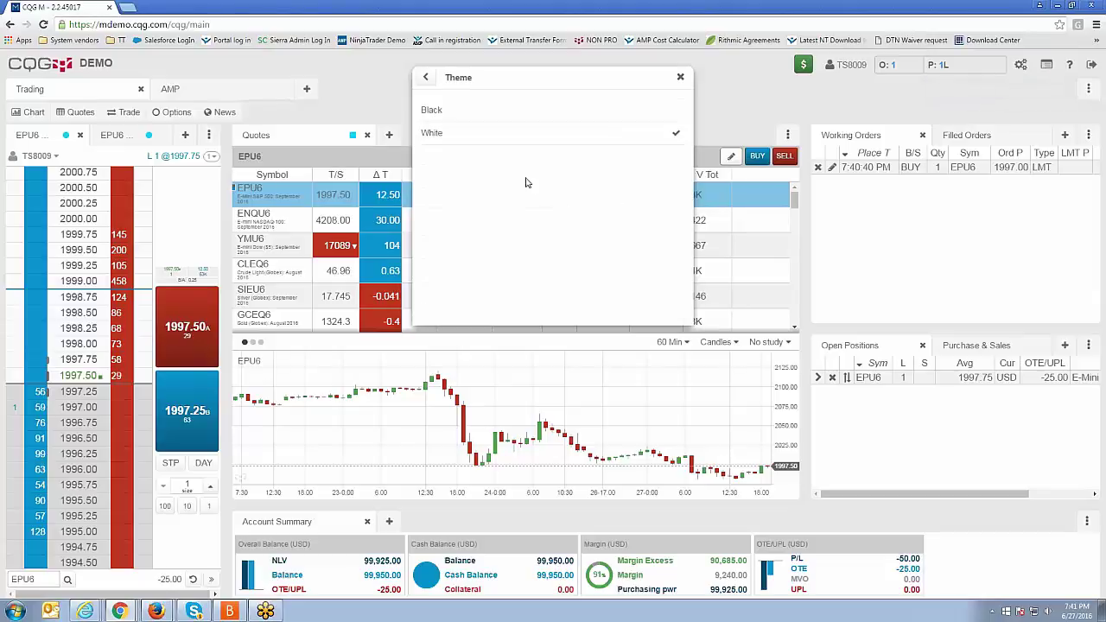
click(452, 111)
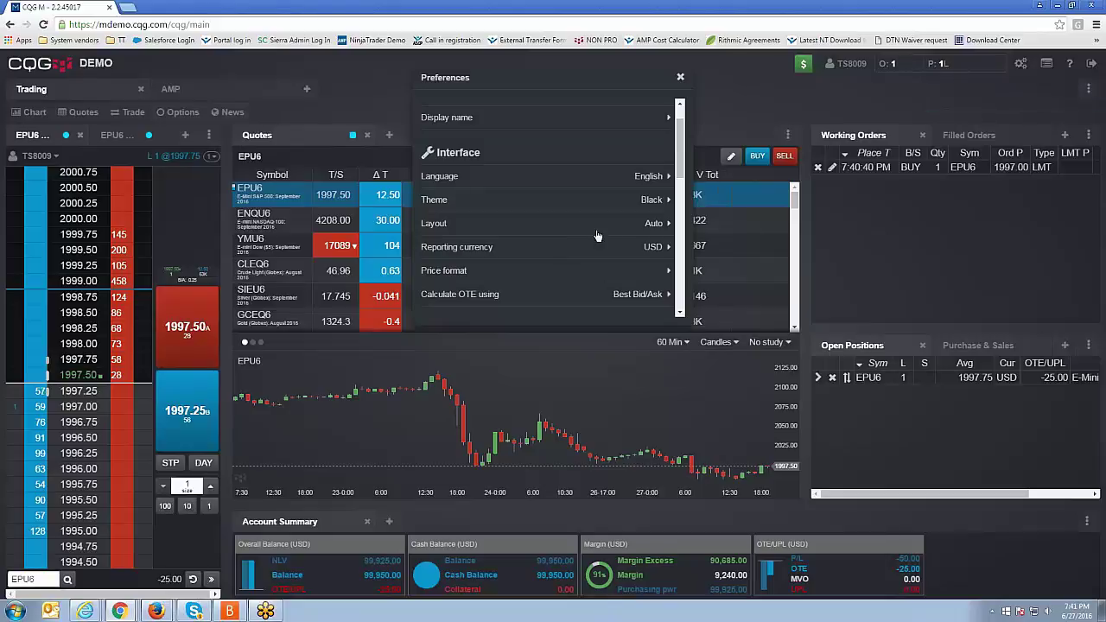
click(608, 227)
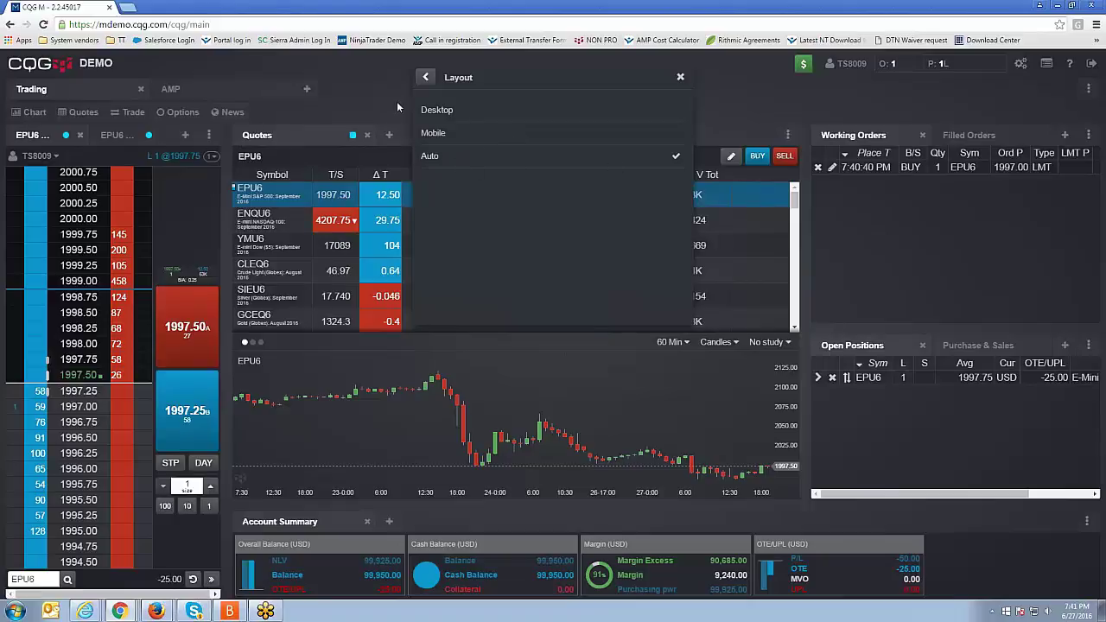
click(425, 77)
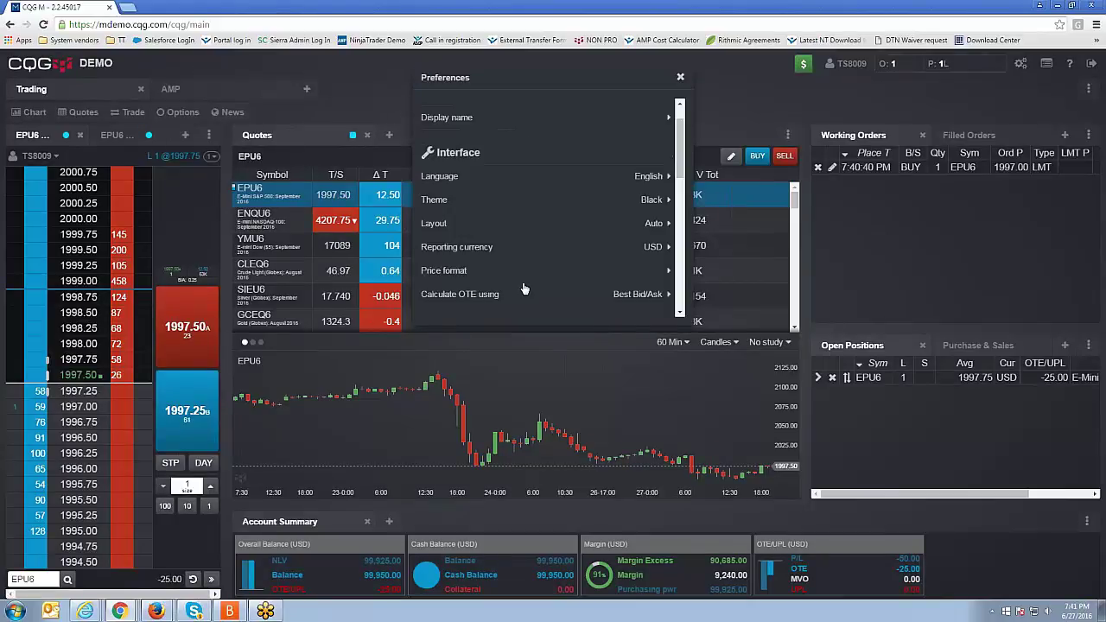
click(648, 250)
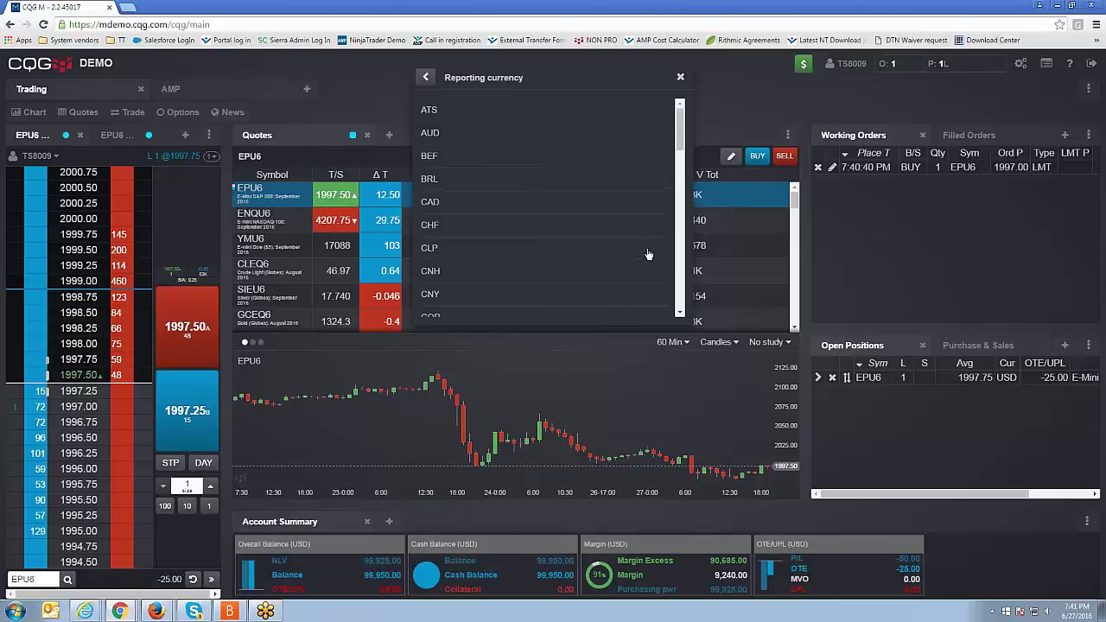
click(427, 77)
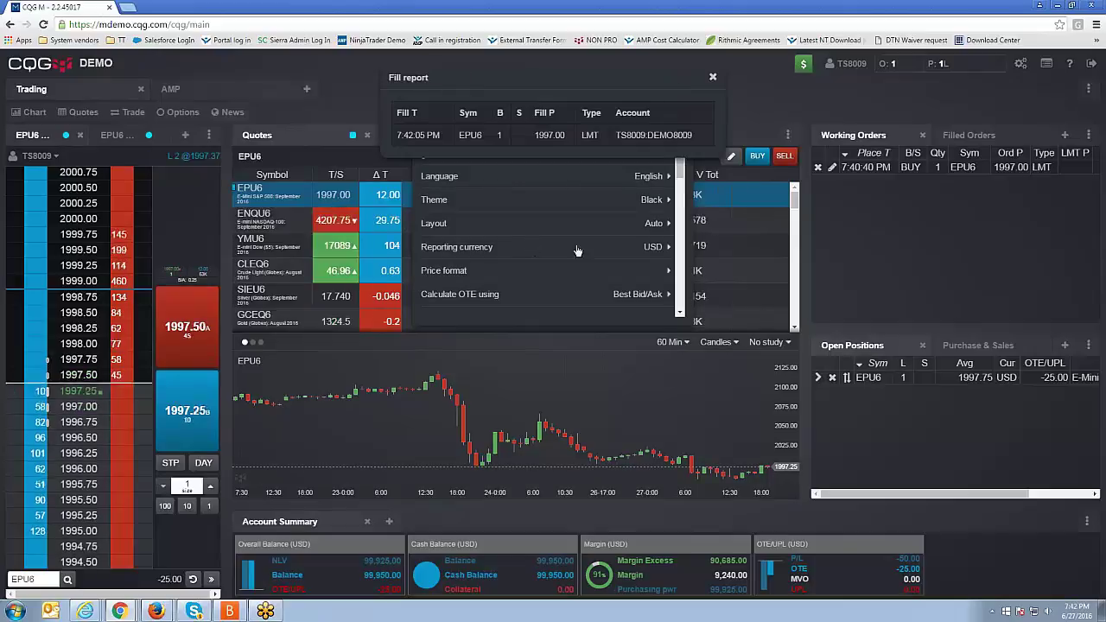
click(654, 247)
drag(678, 129, 679, 166)
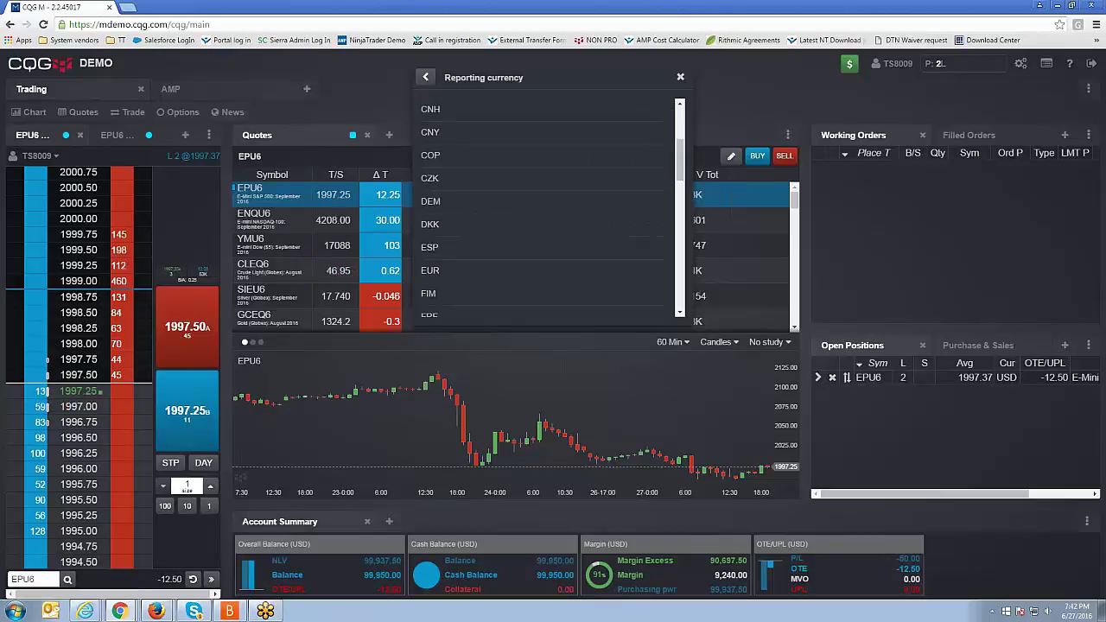
click(426, 79)
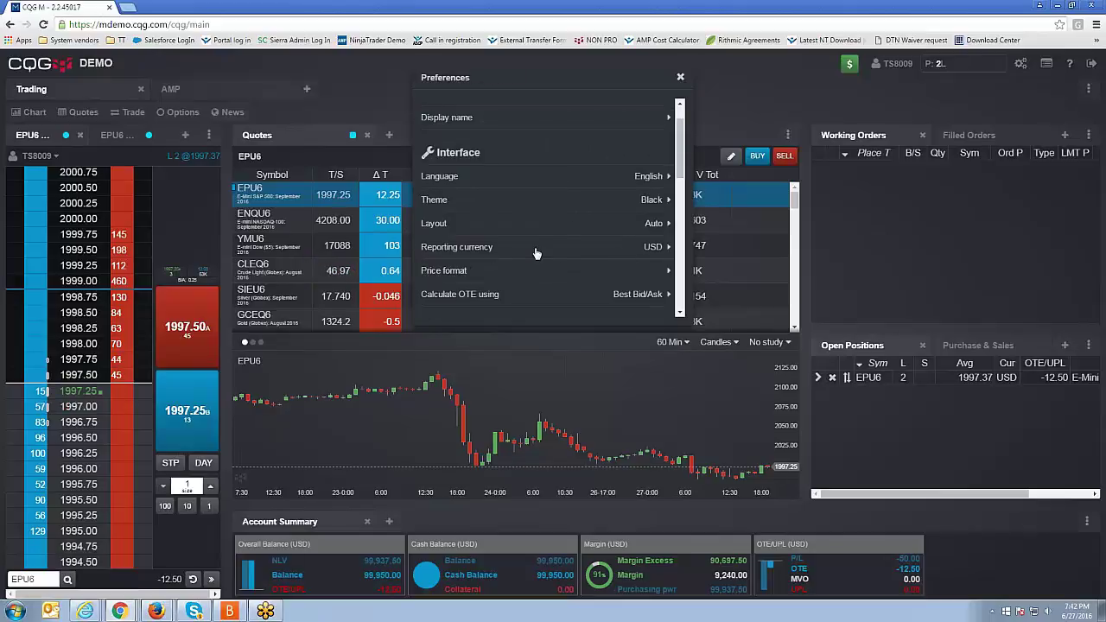
drag(680, 143, 680, 226)
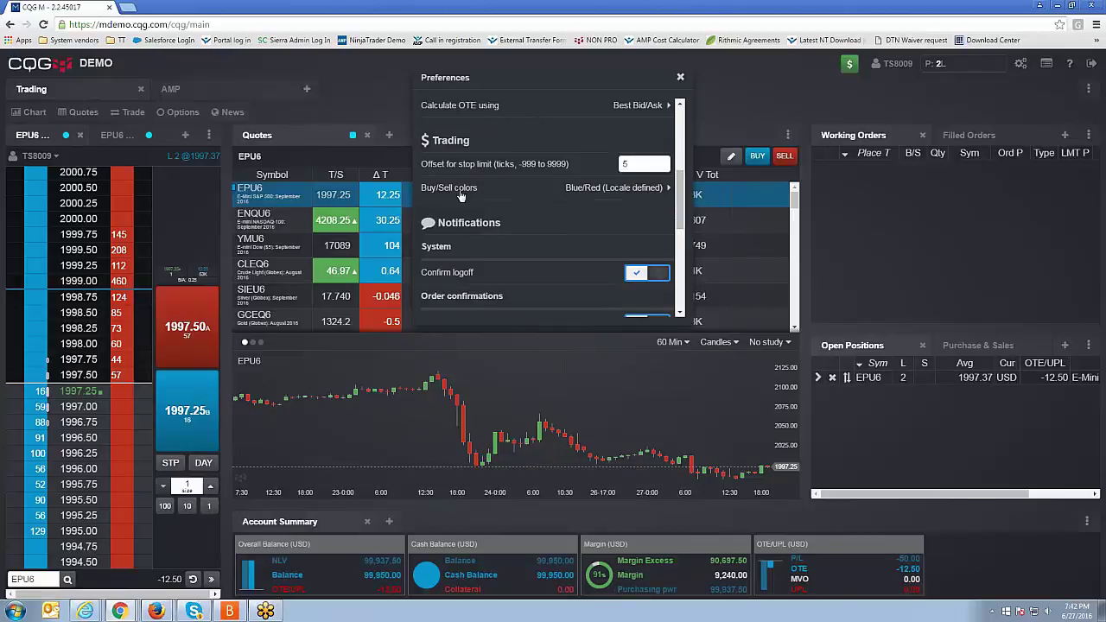
click(626, 196)
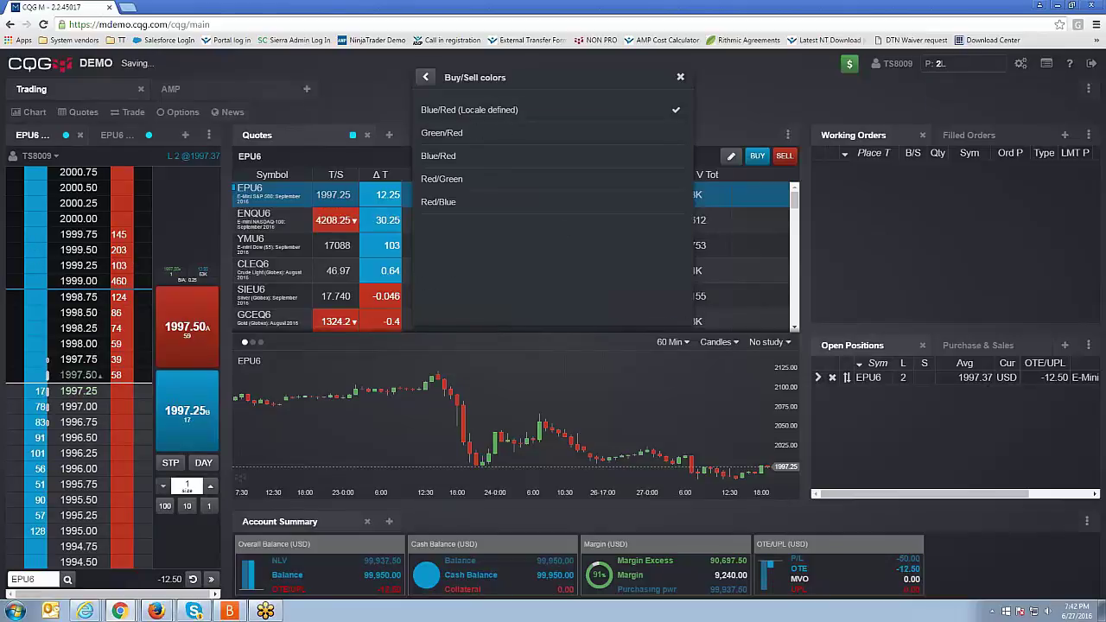
click(449, 133)
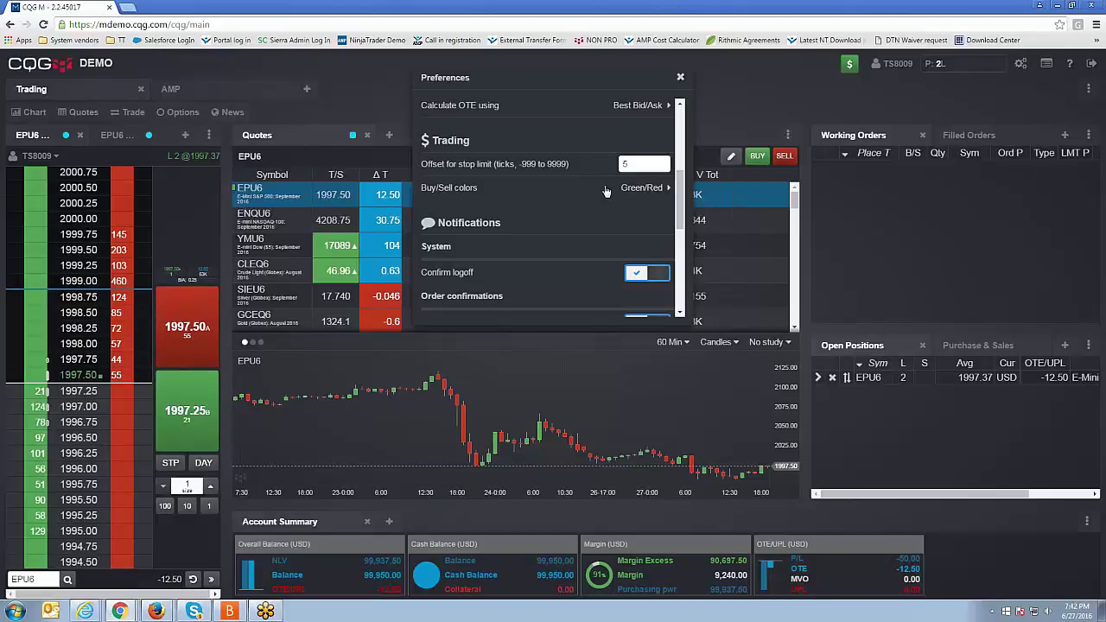
click(604, 189)
click(448, 117)
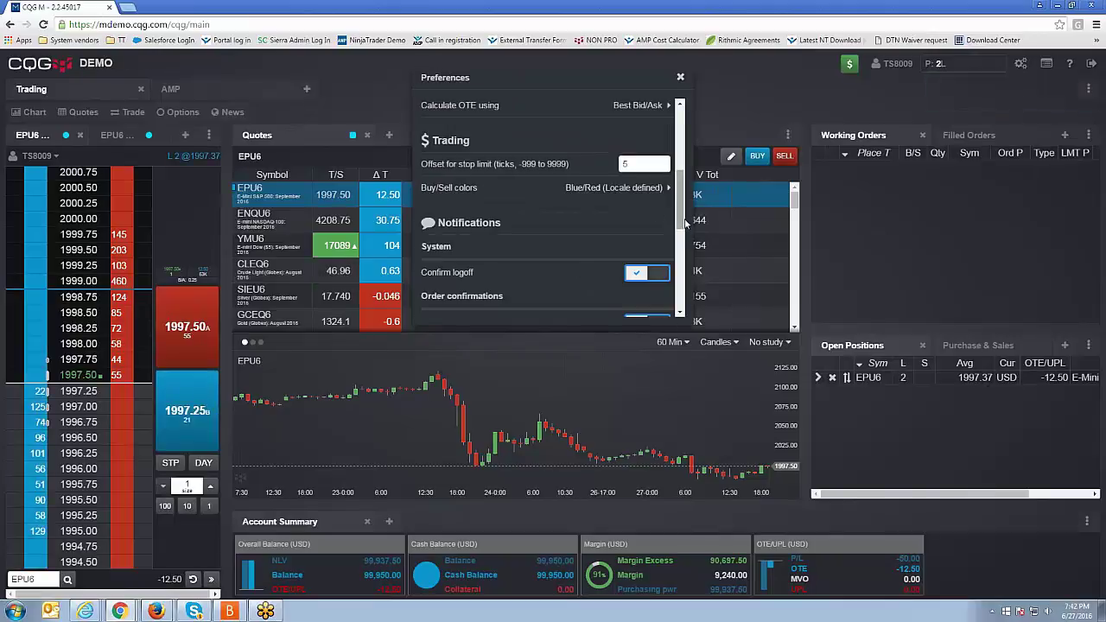
drag(680, 220, 711, 196)
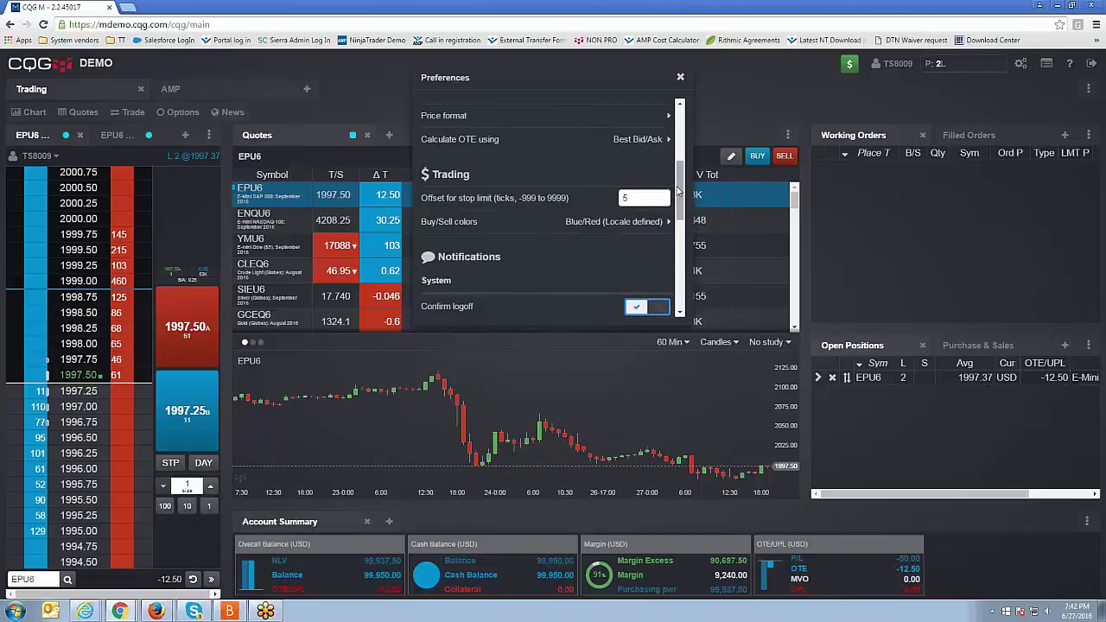
scroll(679, 197, down, 3)
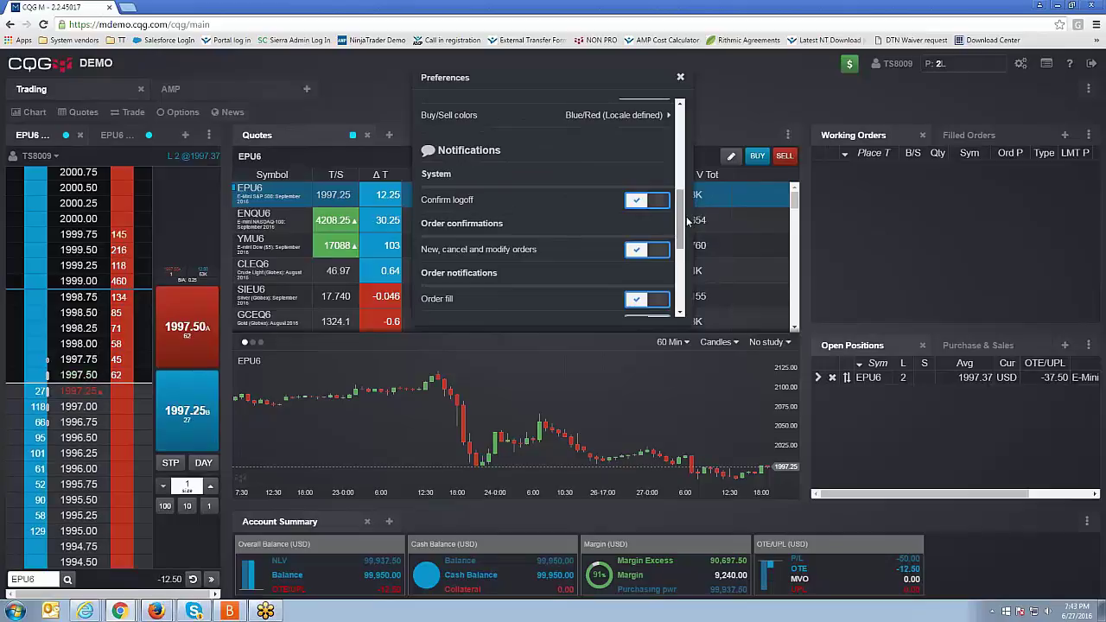
scroll(681, 221, down, 1)
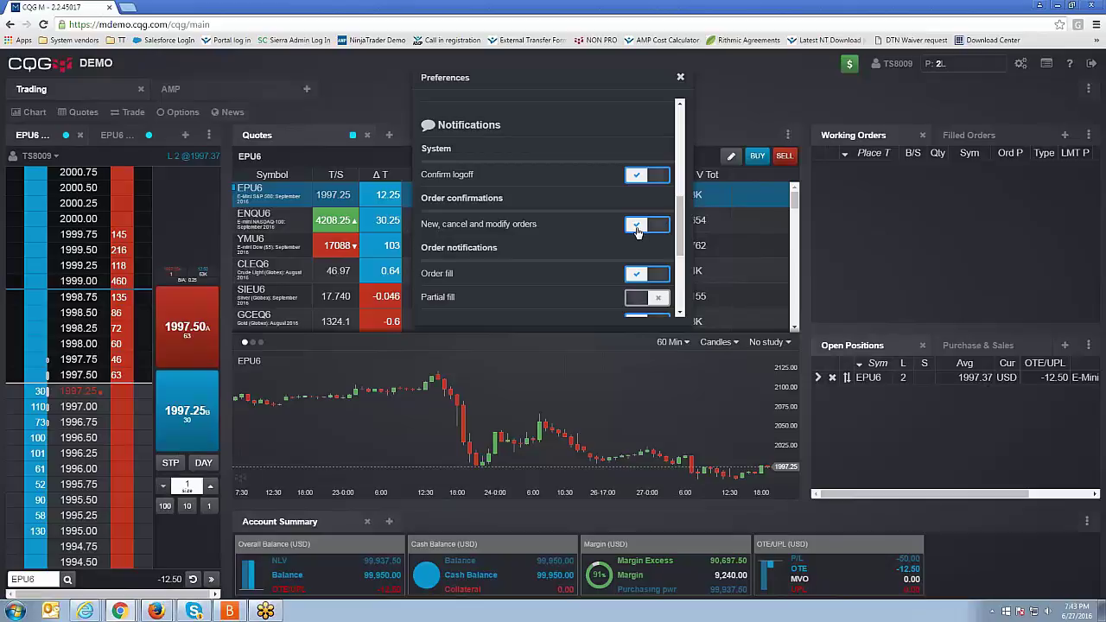
click(680, 78)
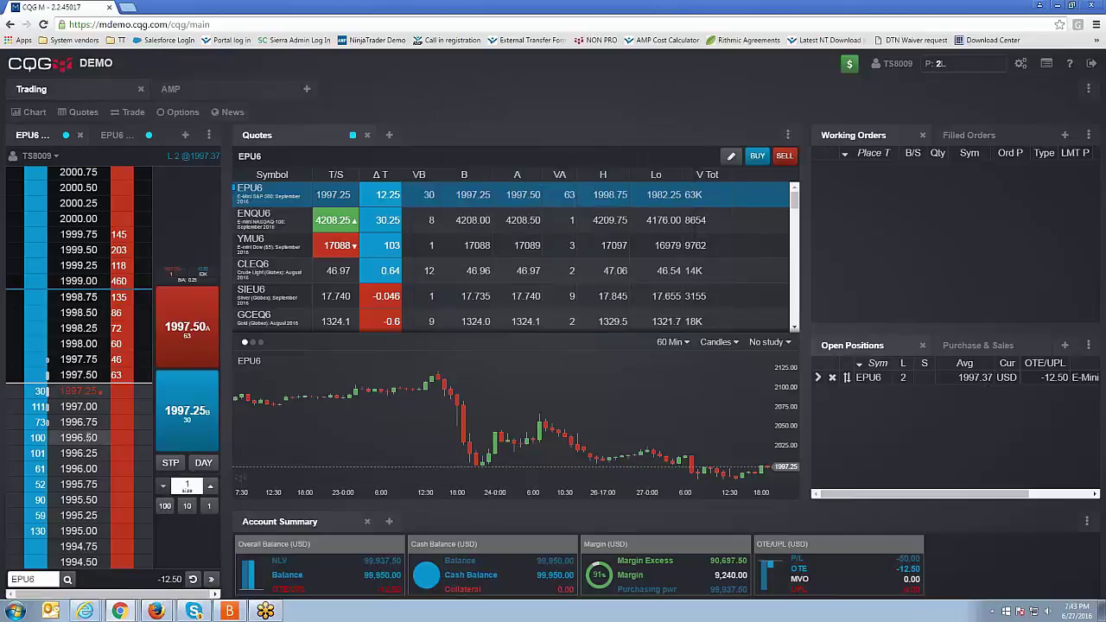
click(188, 327)
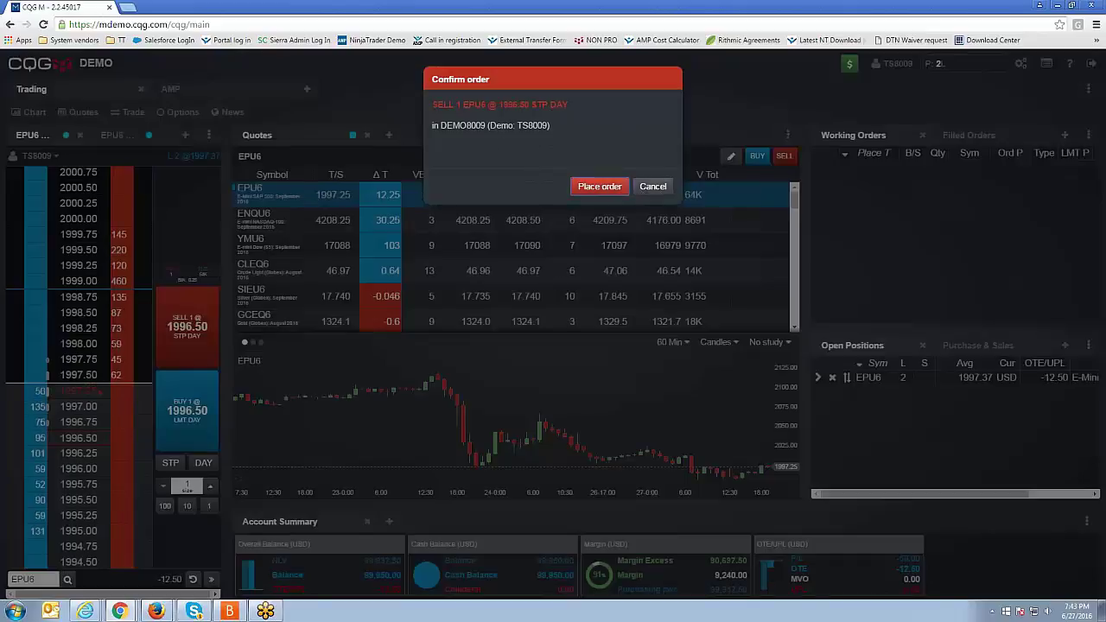
click(645, 190)
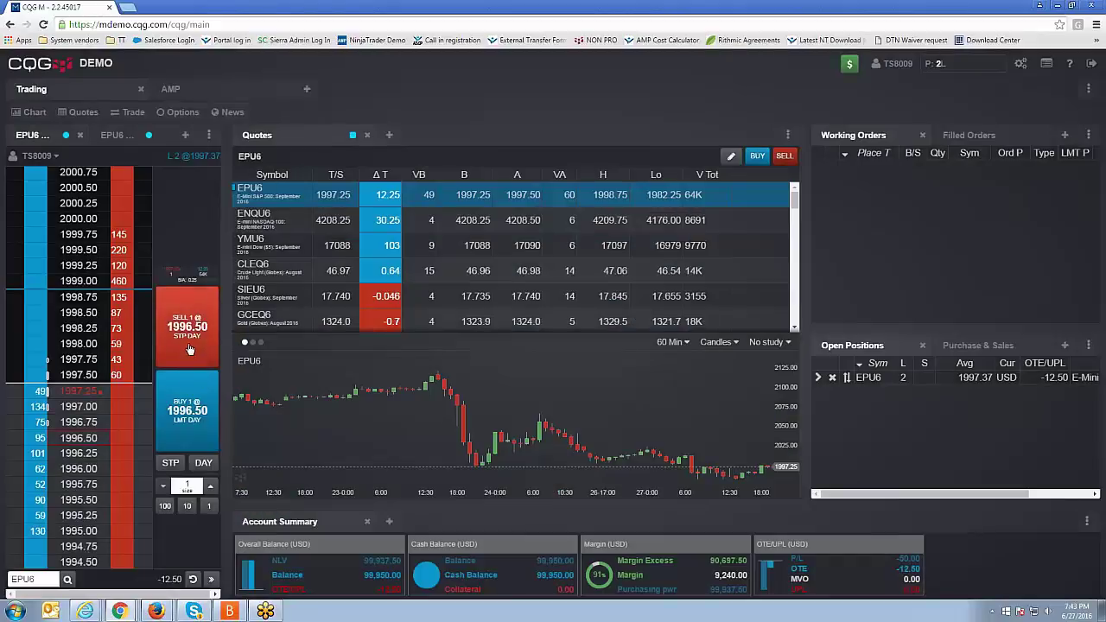
click(1021, 63)
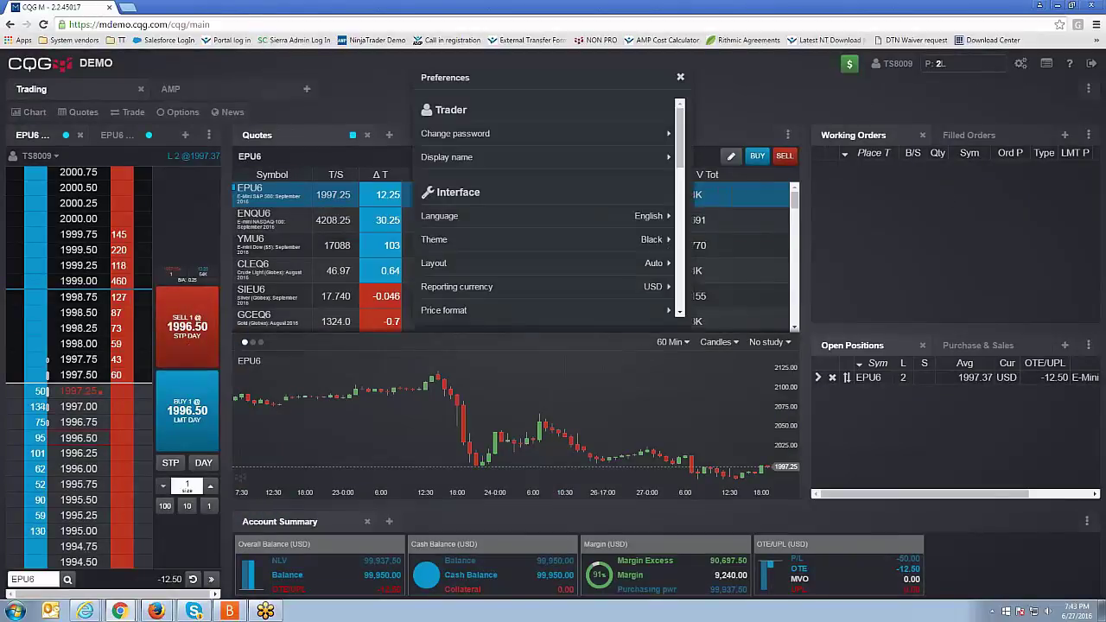
scroll(683, 186, down, 1)
scroll(682, 186, down, 5)
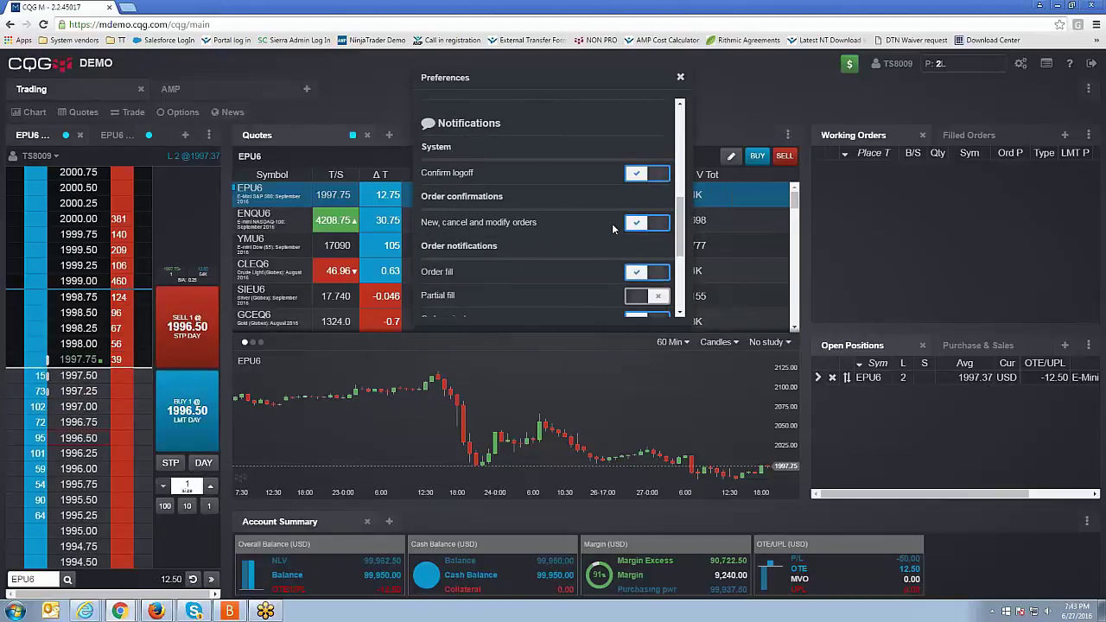
- Turn off order confirmations, then place and cancel a 1-lot EPU6 buy limit at 1996.50
click(639, 224)
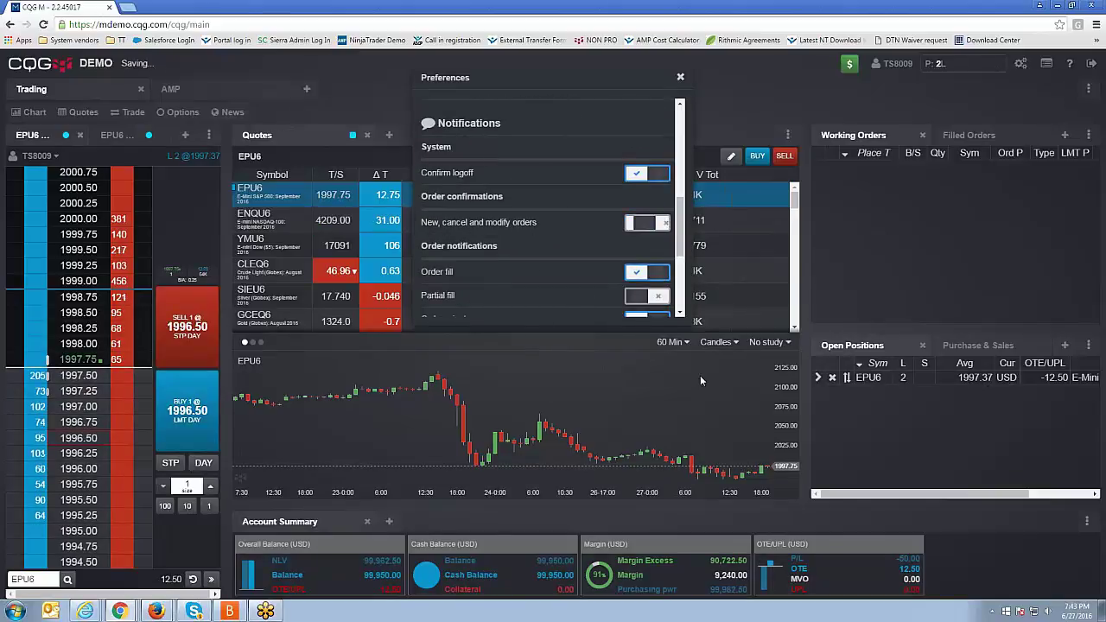
click(680, 77)
click(186, 410)
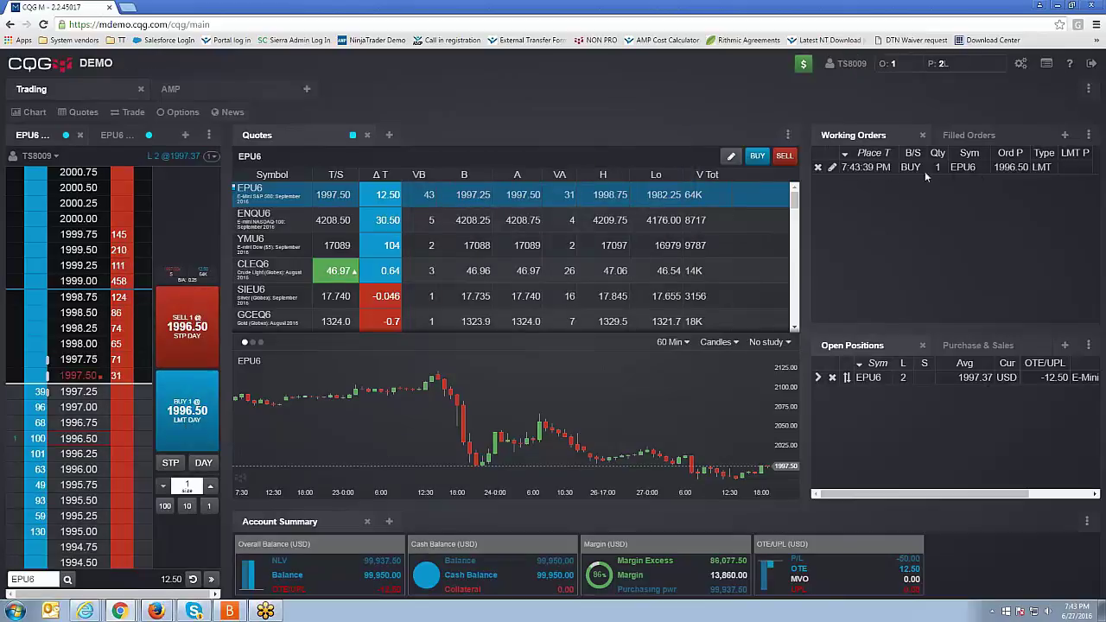
click(818, 167)
click(1020, 63)
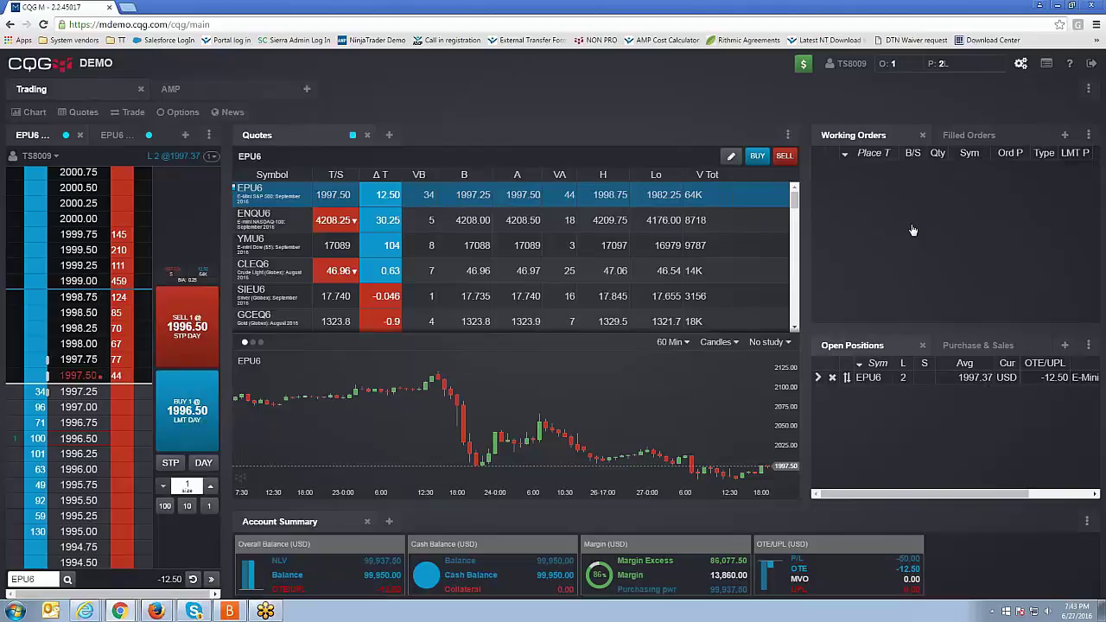
- Switch on Partial fill notifications in Preferences, keeping order confirmations off
click(680, 77)
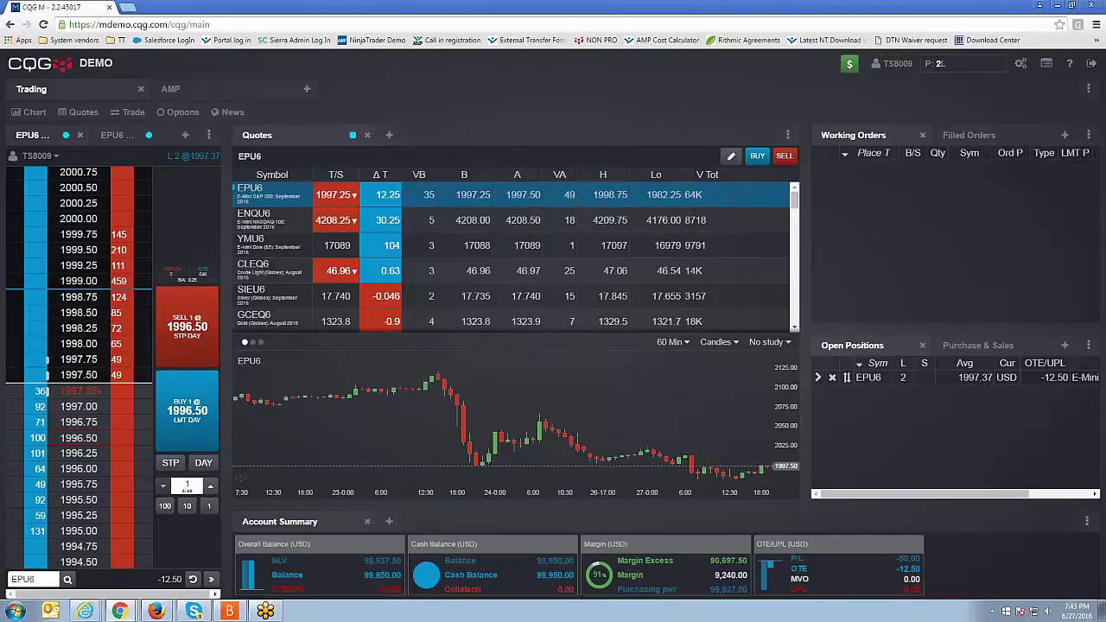
click(1020, 63)
scroll(545, 186, down, 8)
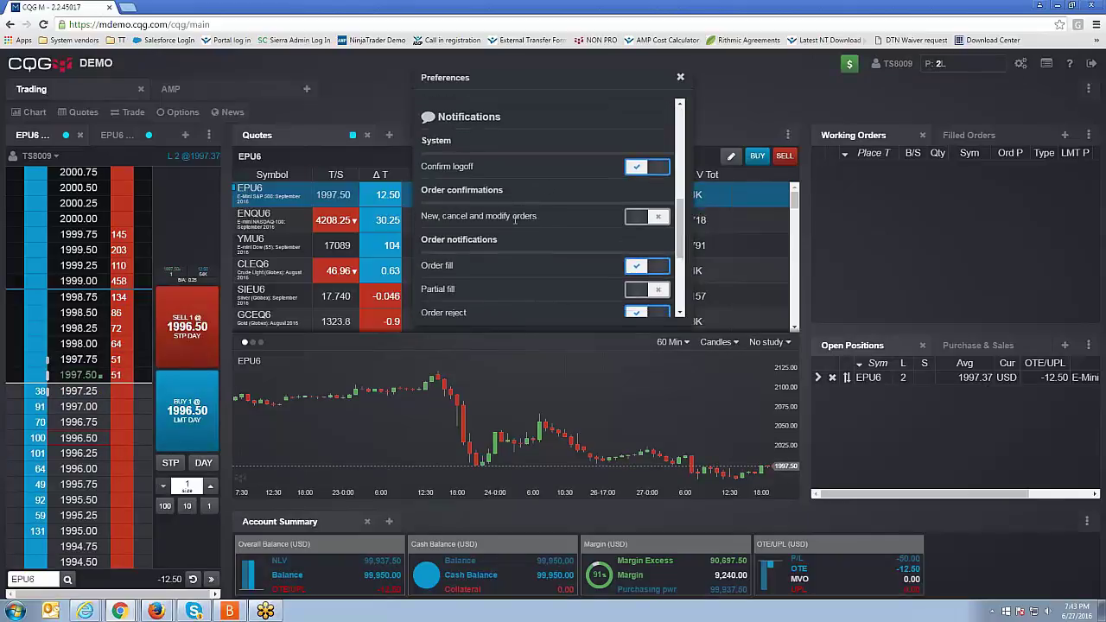
click(641, 221)
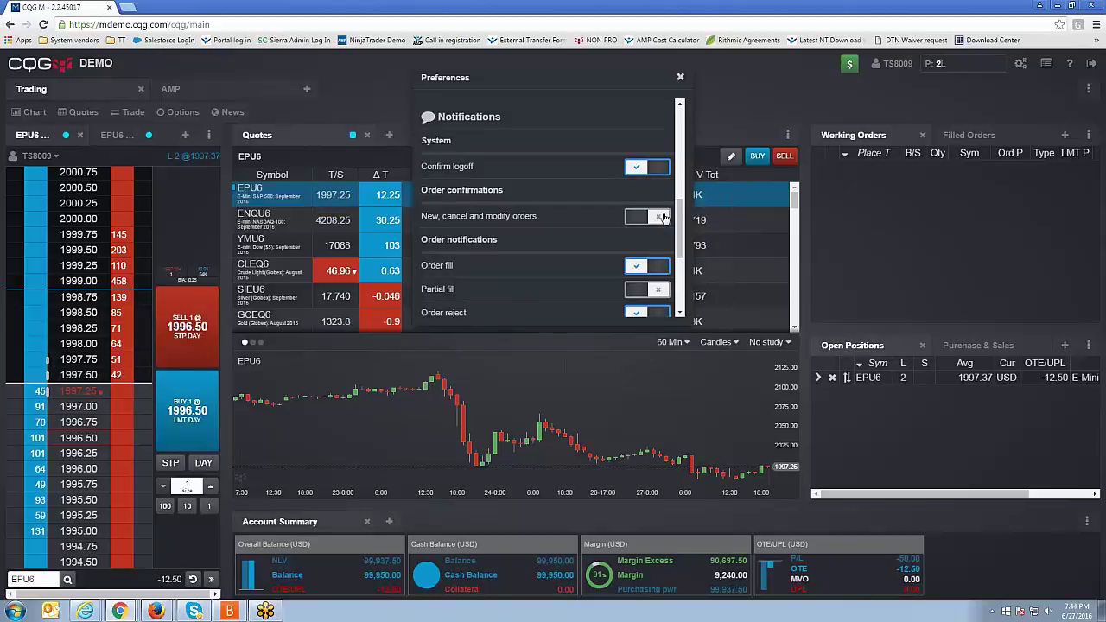
scroll(681, 229, down, 1)
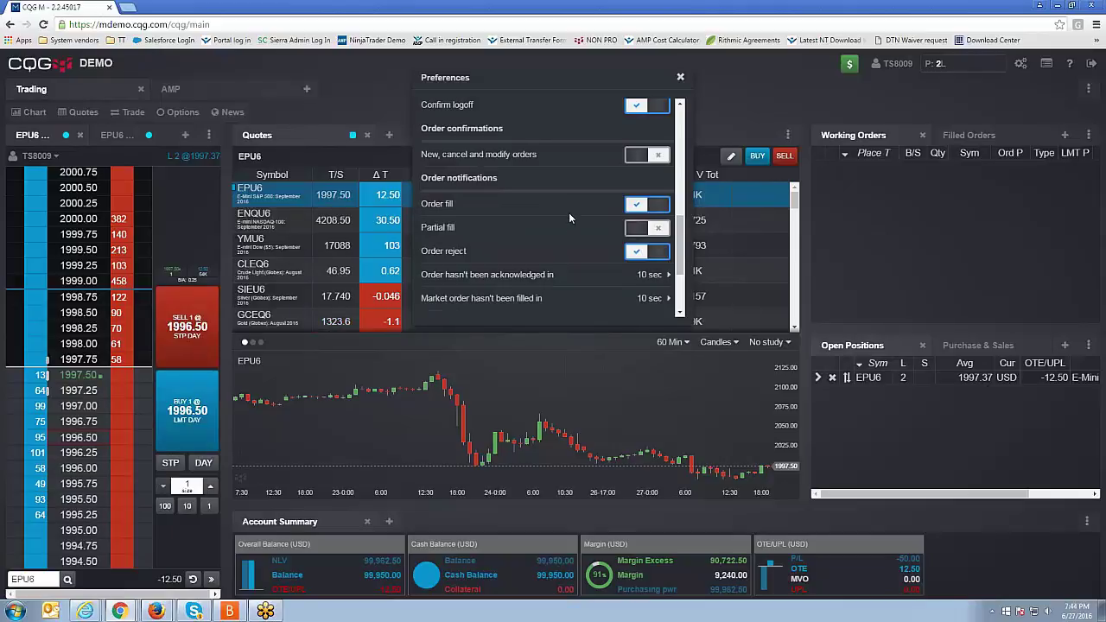
click(635, 228)
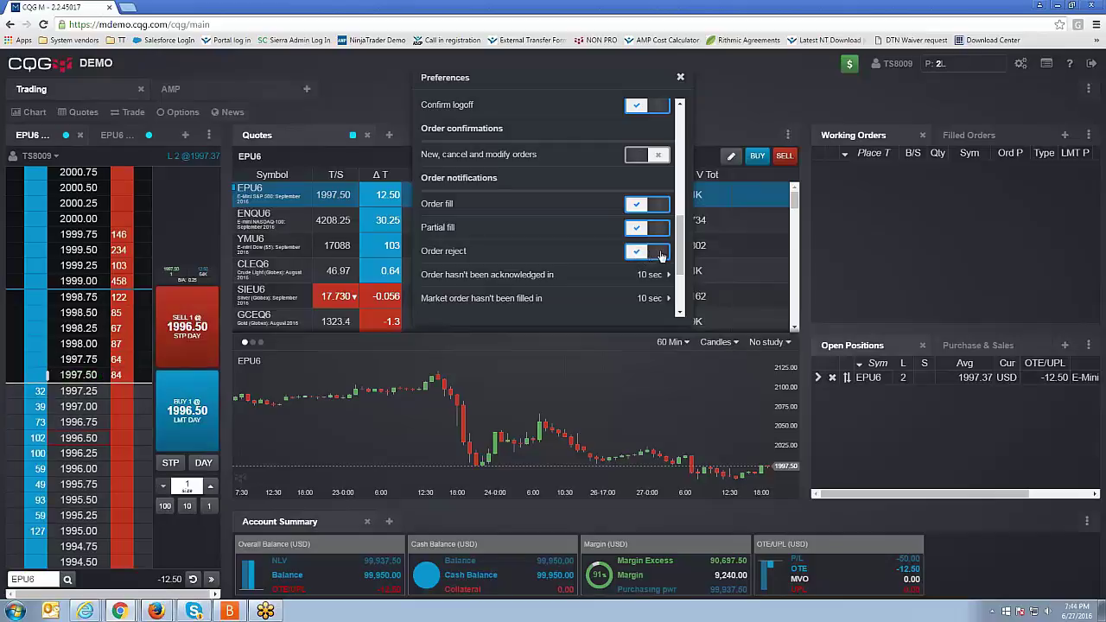
click(661, 252)
click(660, 228)
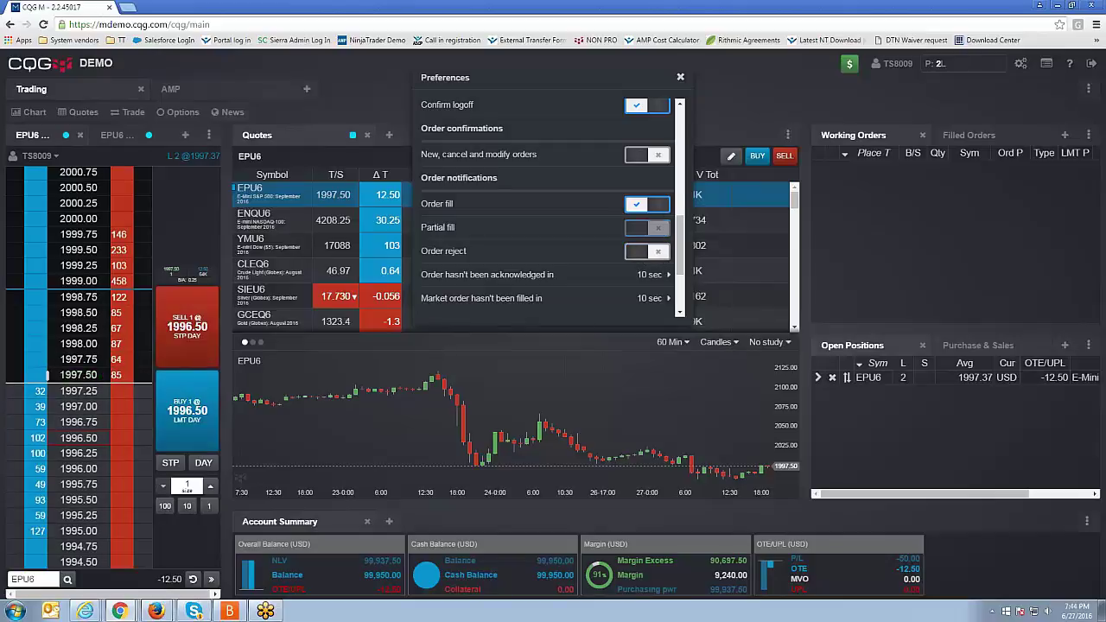
click(655, 205)
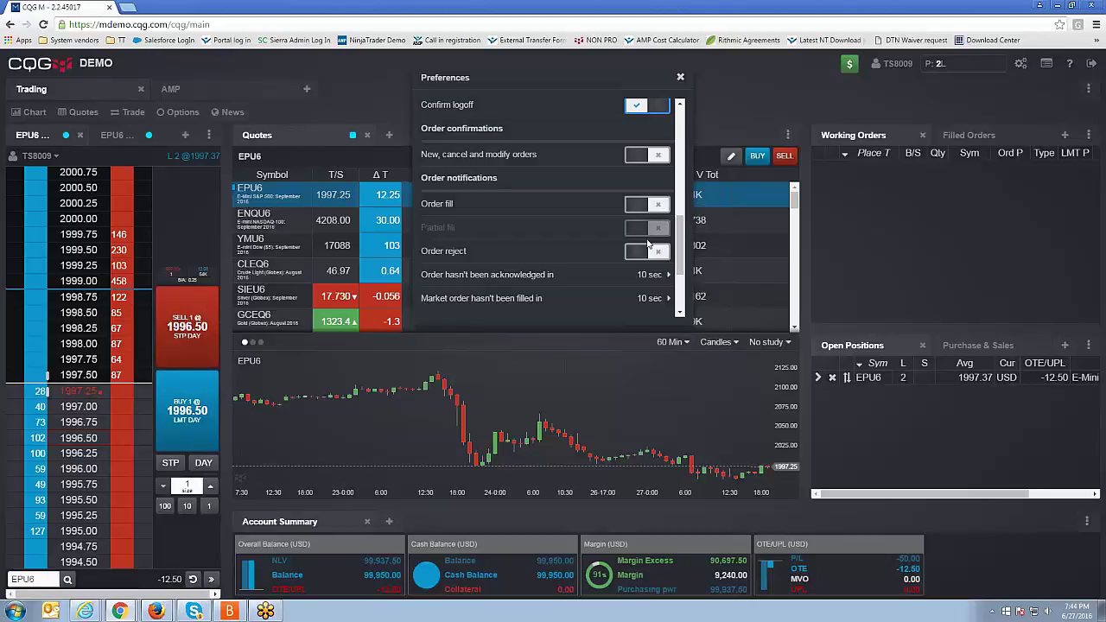
click(636, 252)
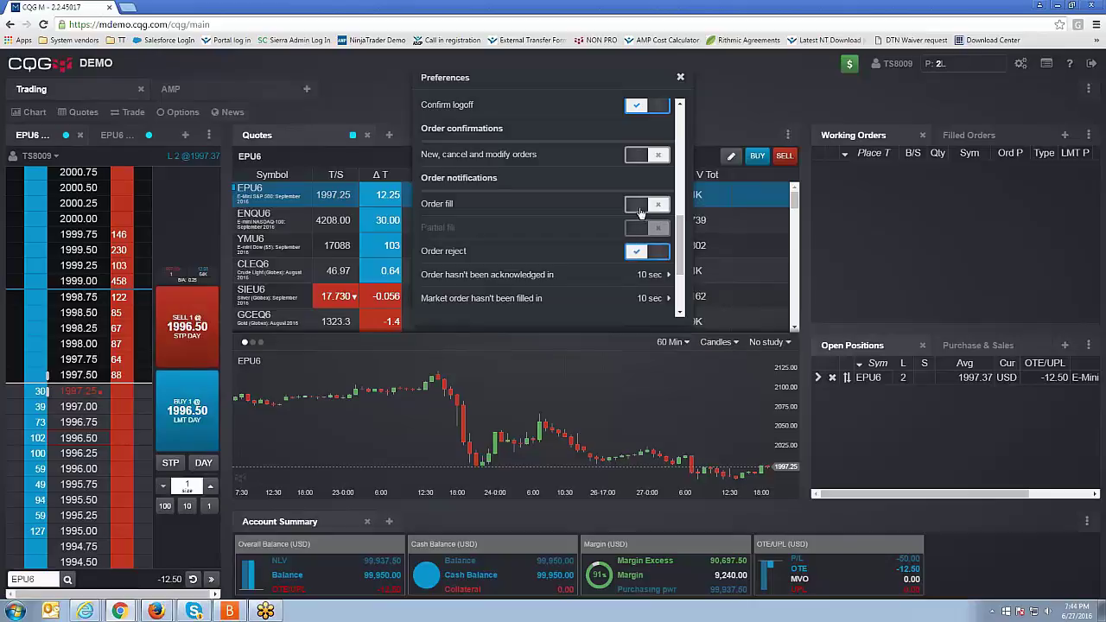
click(638, 204)
click(637, 228)
scroll(681, 237, down, 1)
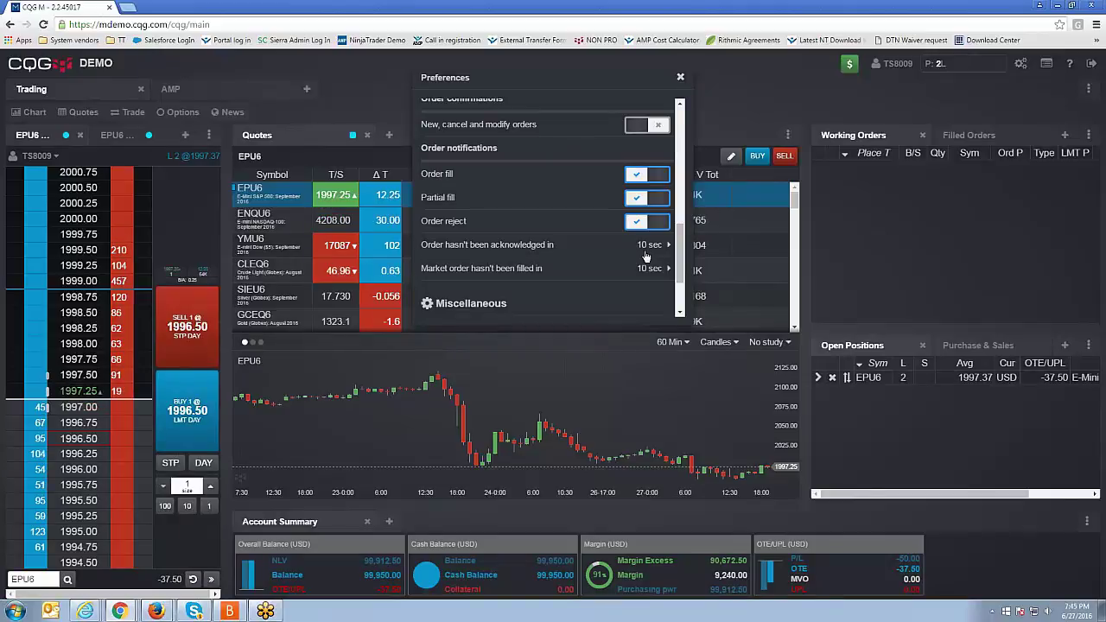
click(611, 244)
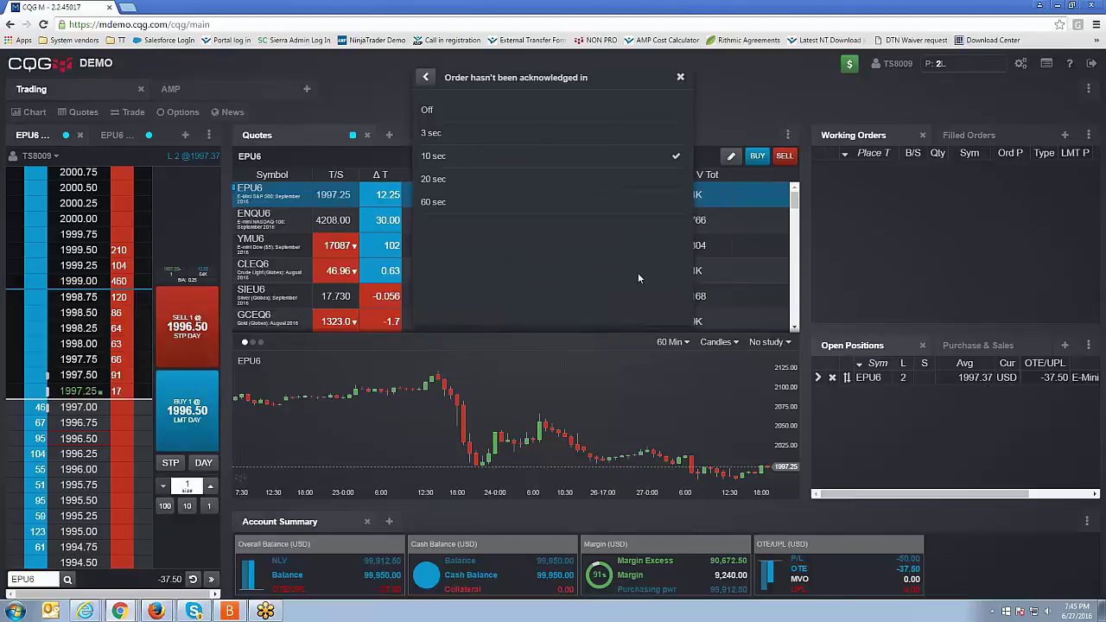
click(458, 140)
click(644, 269)
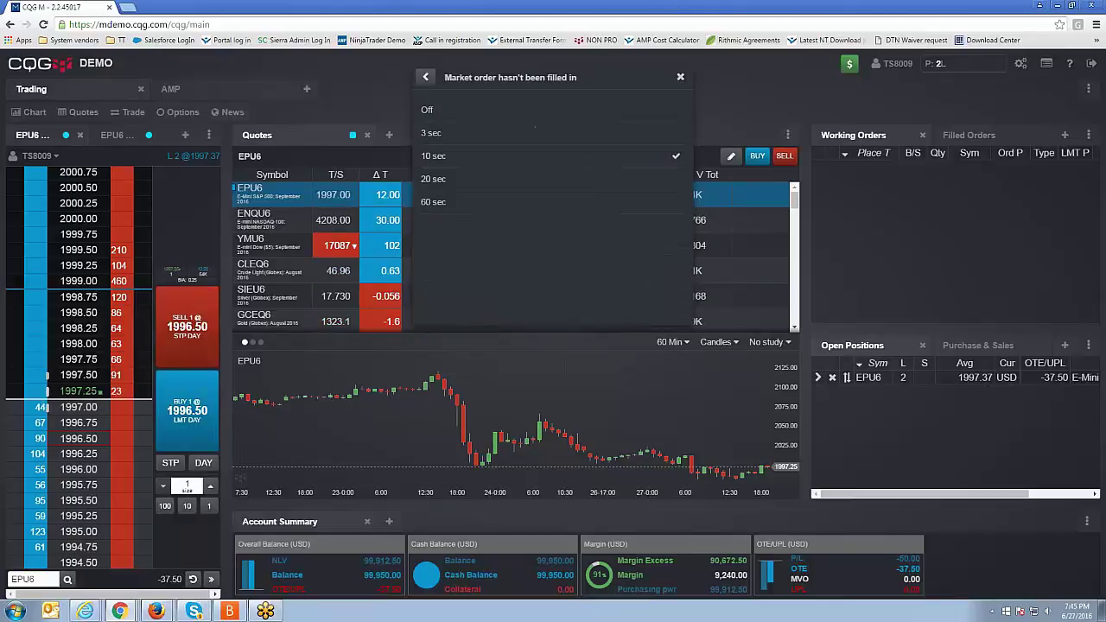
click(469, 134)
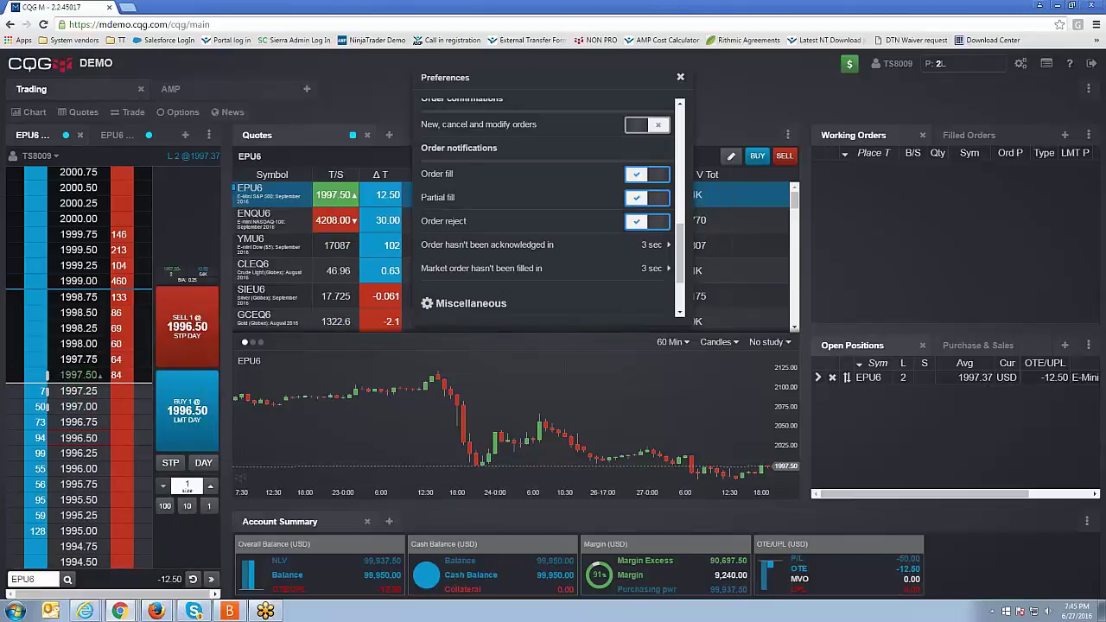
click(646, 247)
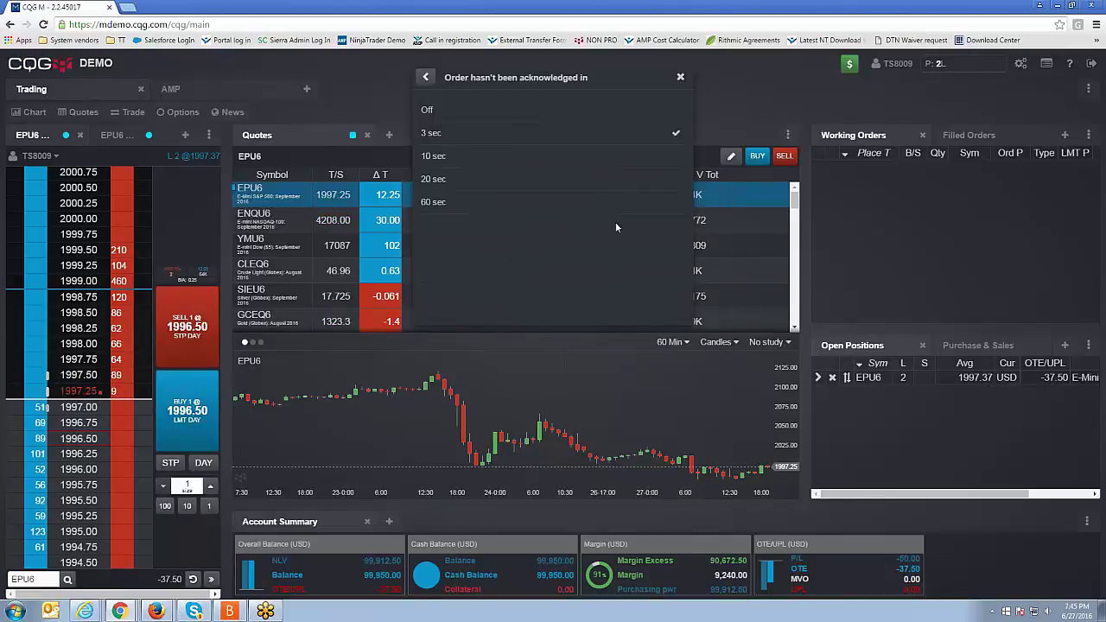
click(464, 157)
click(654, 269)
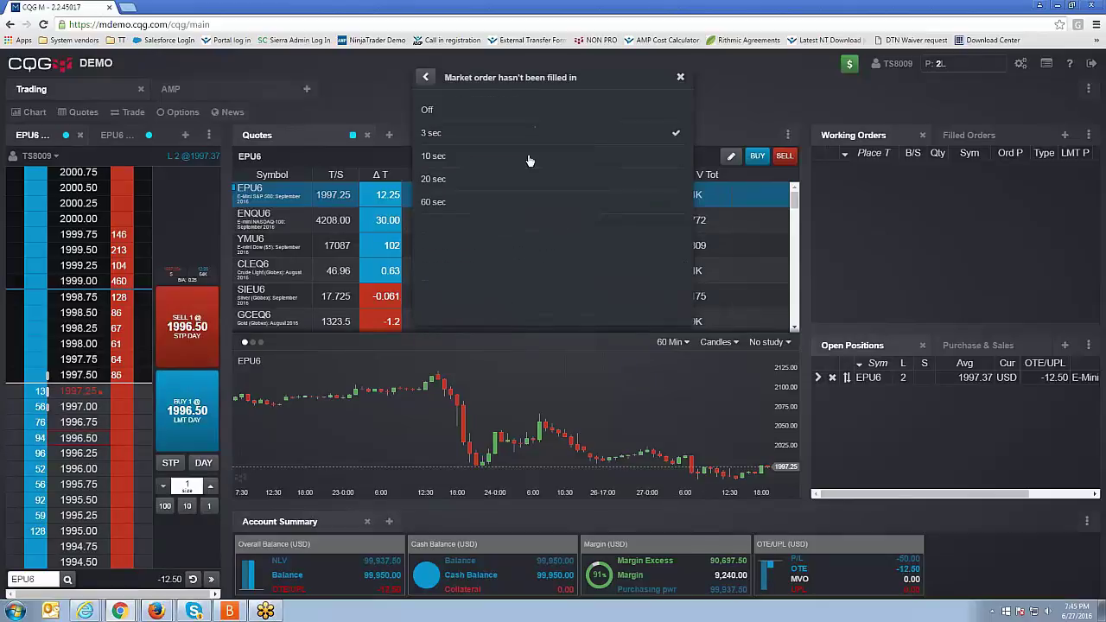
click(457, 158)
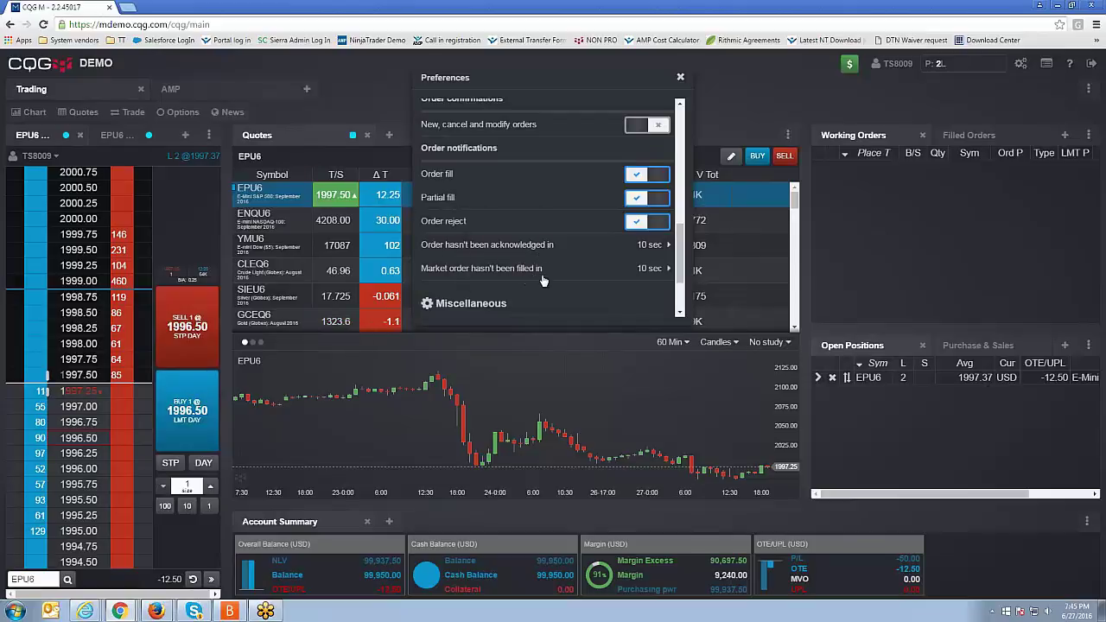
click(625, 269)
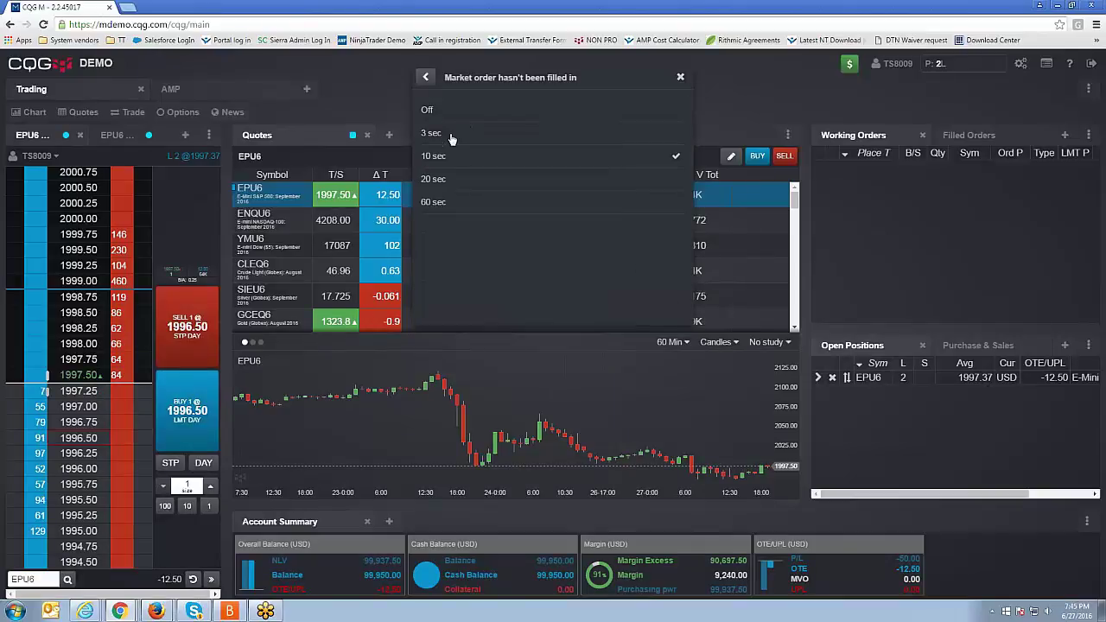
click(427, 79)
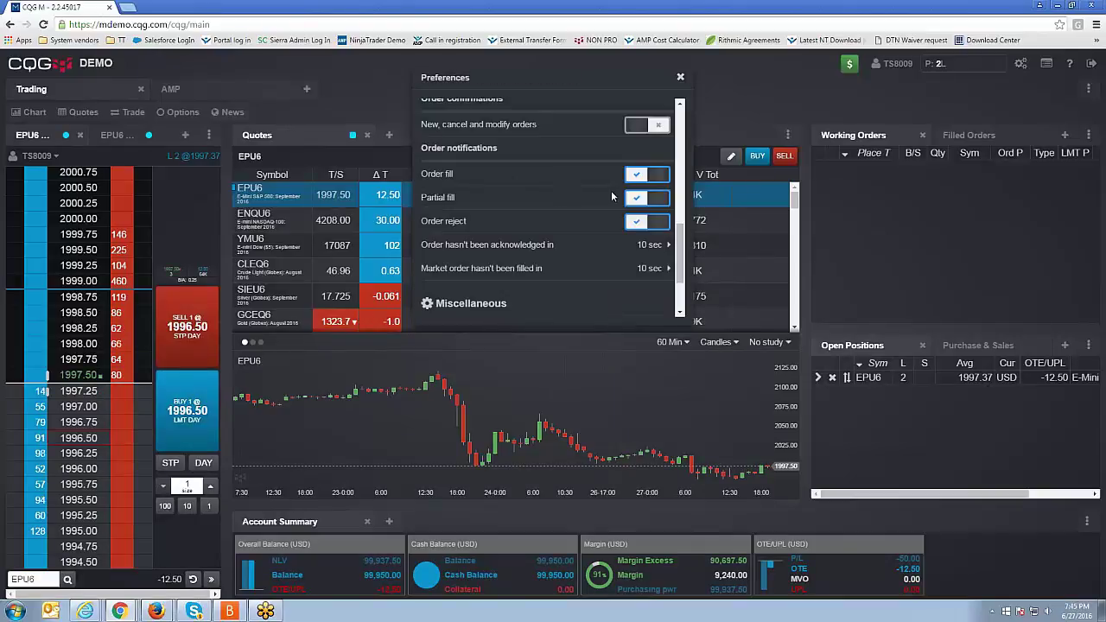
drag(677, 233, 682, 275)
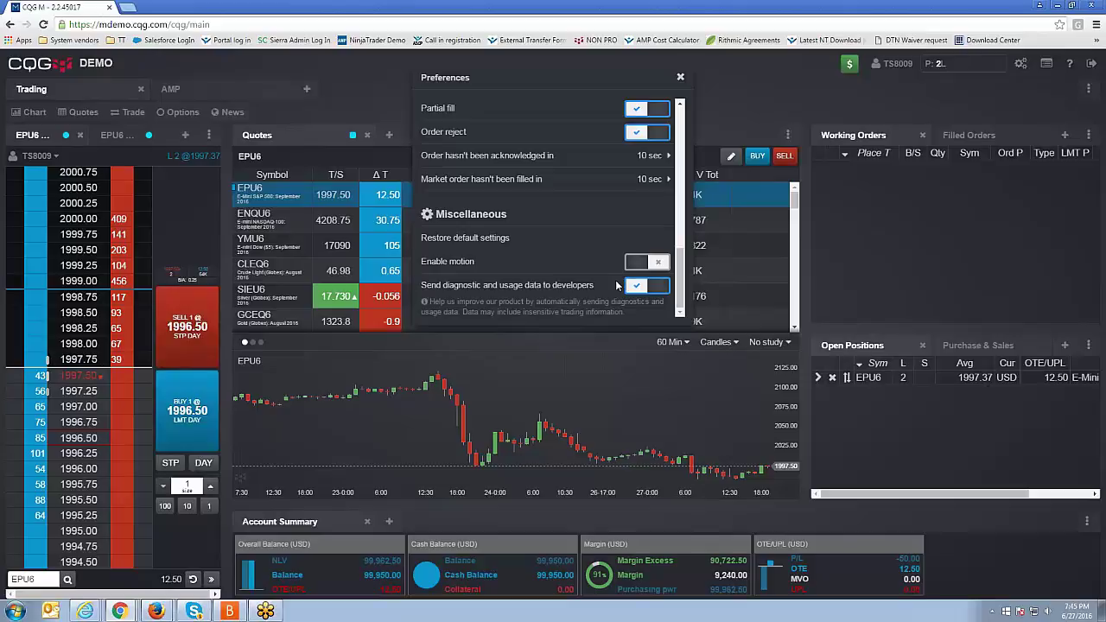
drag(680, 285, 696, 134)
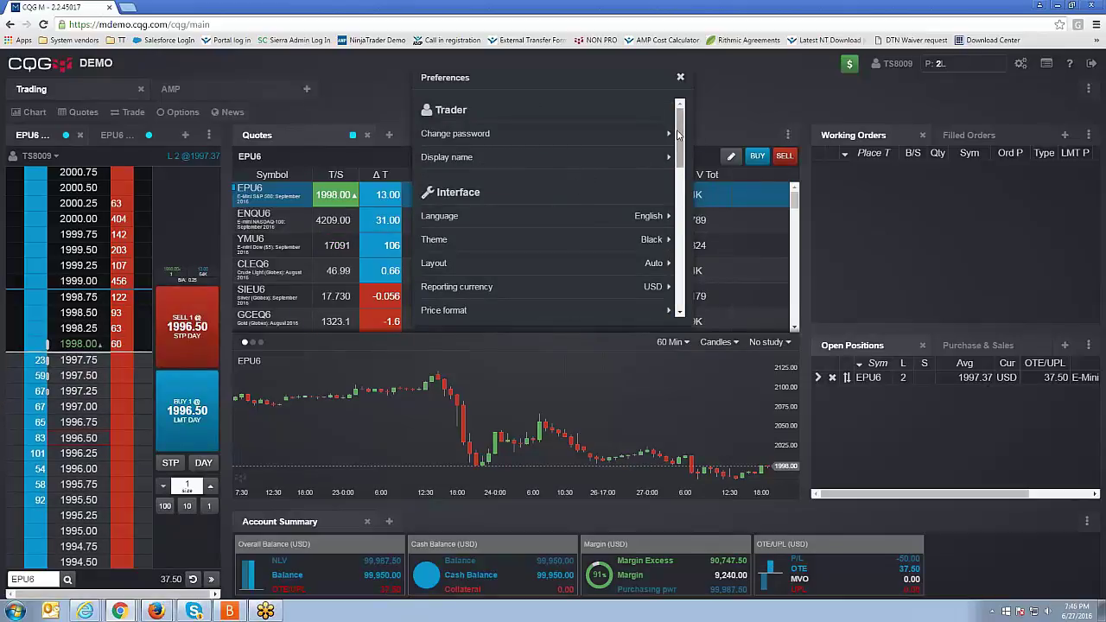
drag(679, 134, 691, 213)
scroll(690, 216, down, 1)
scroll(680, 216, down, 1)
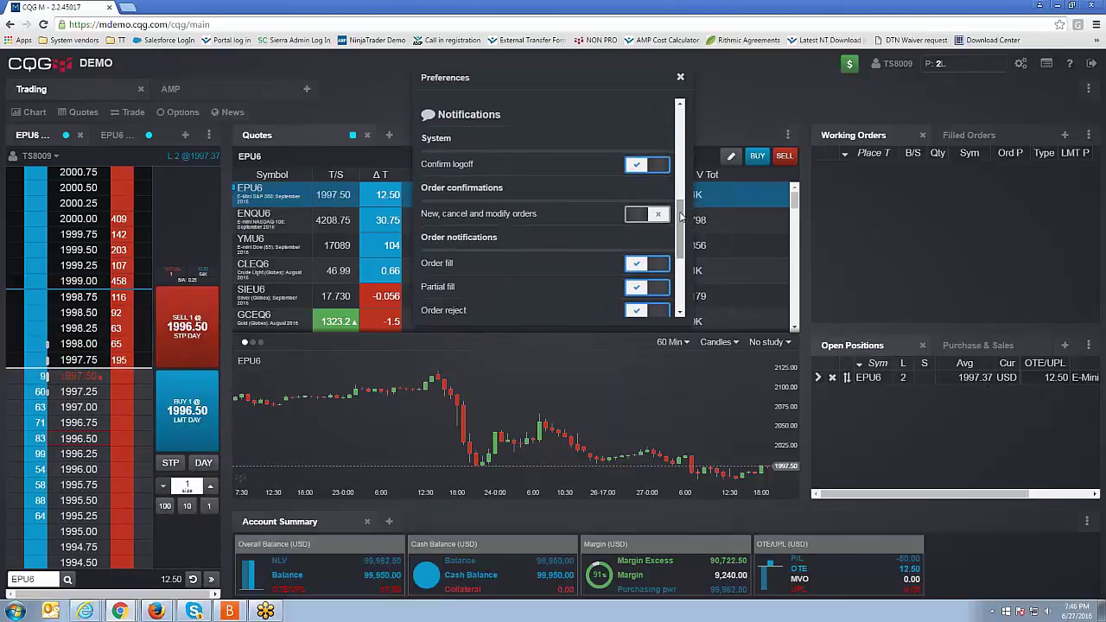